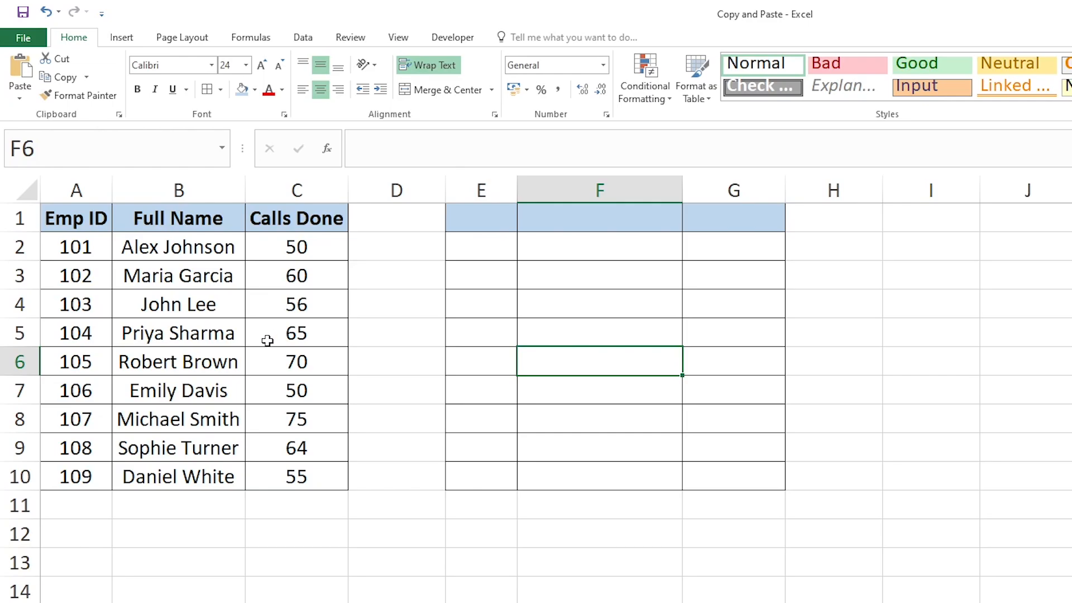
# Copy the employee table A1:C10, paste it into the empty table starting at E1, and clear the copy selection
pyautogui.click(465, 225)
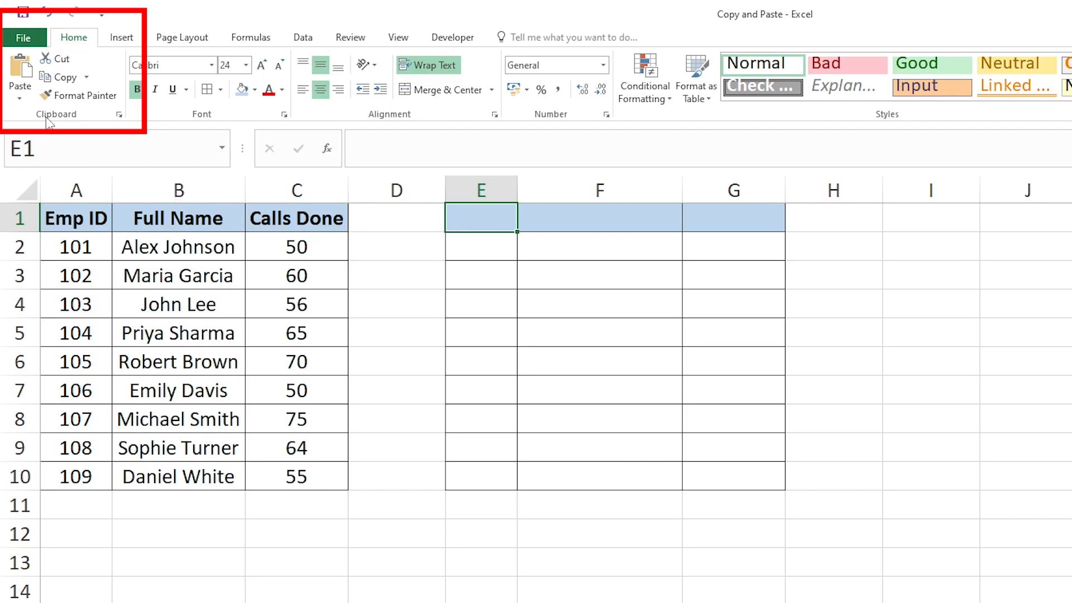
pyautogui.moveTo(72, 232); pyautogui.dragTo(306, 479)
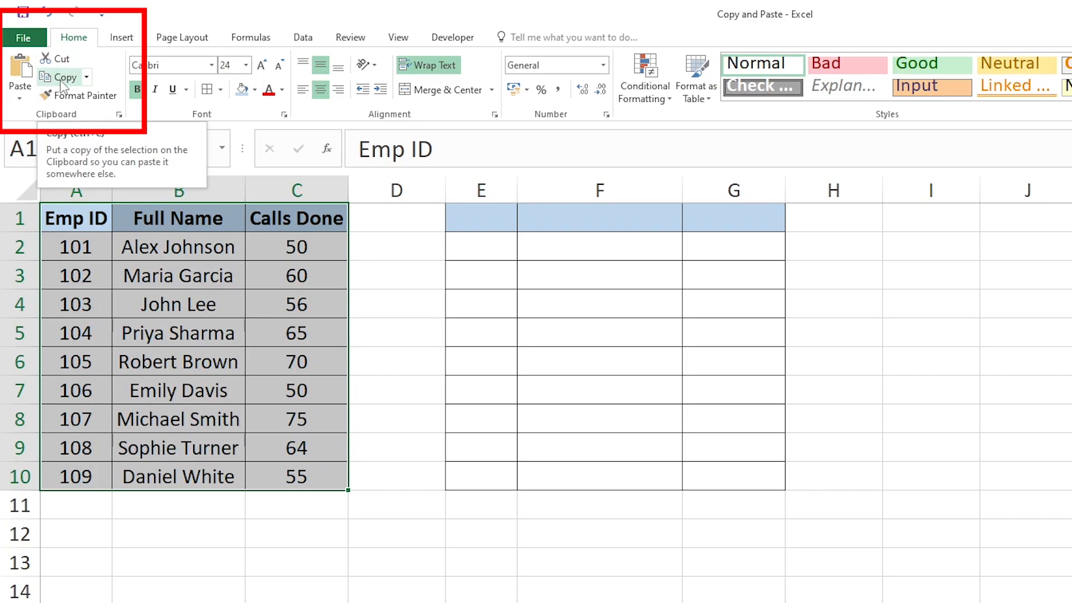
pyautogui.hotkey('ctrl', 'c')
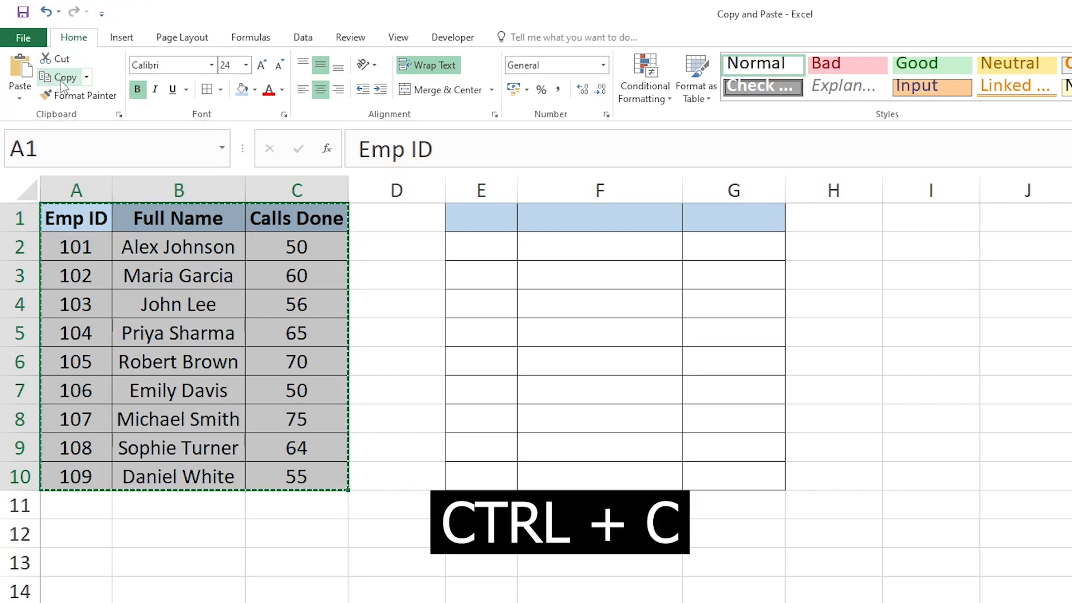
pyautogui.click(464, 224)
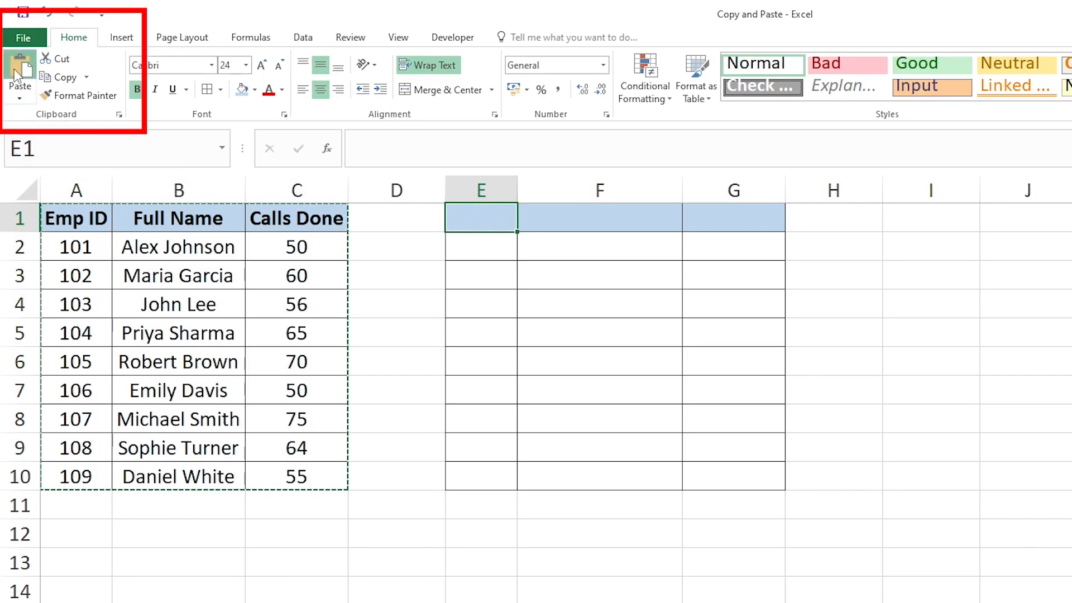
pyautogui.hotkey('ctrl', 'v')
pyautogui.click(558, 338)
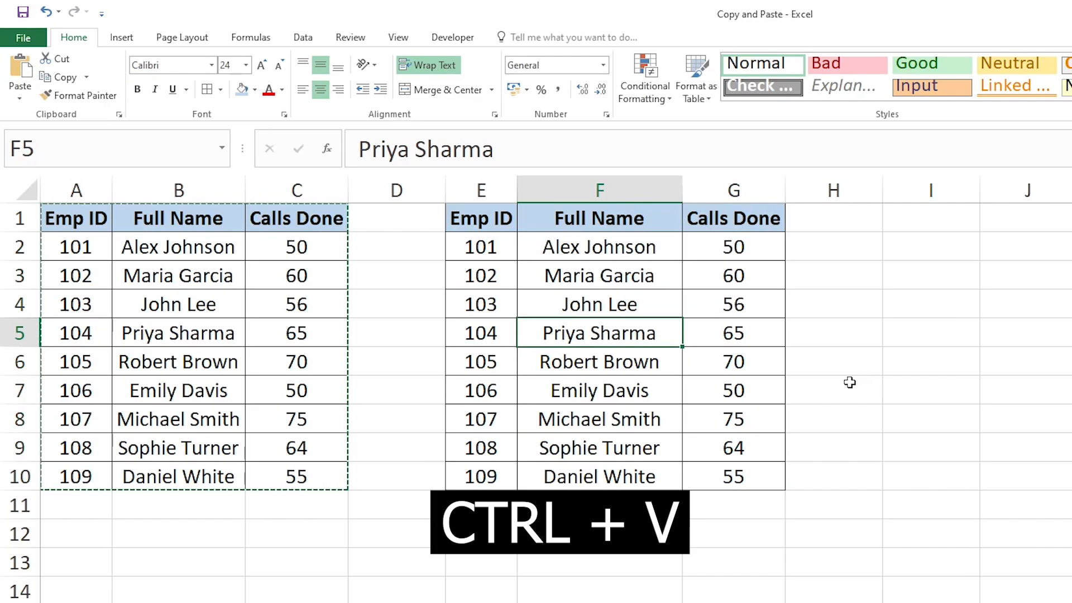
pyautogui.click(319, 330)
pyautogui.click(533, 335)
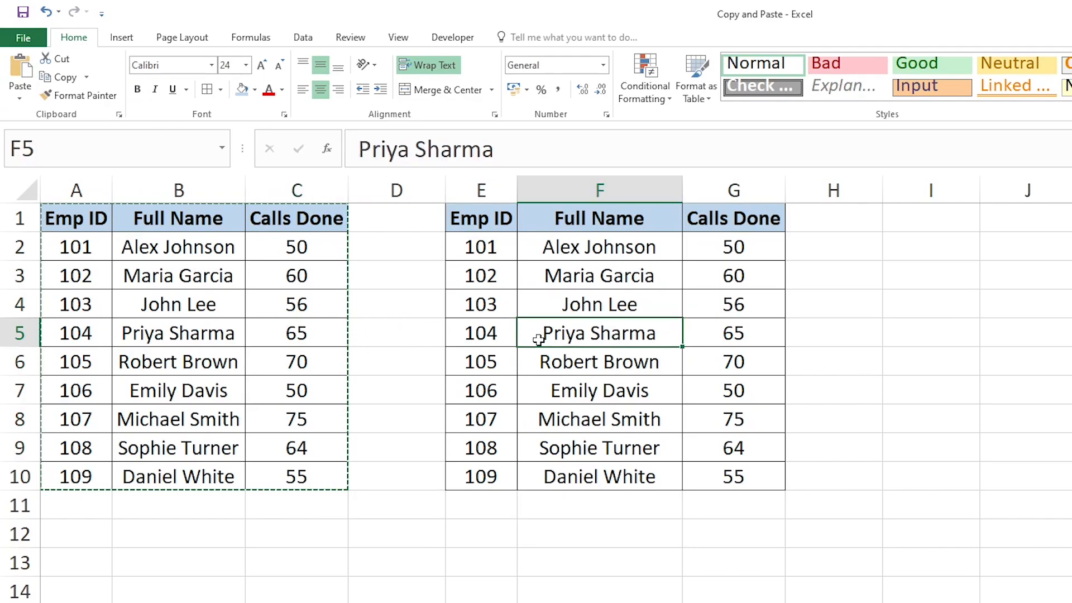
pyautogui.press('Escape')
# Insert the middle initial "M." before the surname in cell F2 of the pasted table
pyautogui.click(545, 306)
pyautogui.click(557, 248)
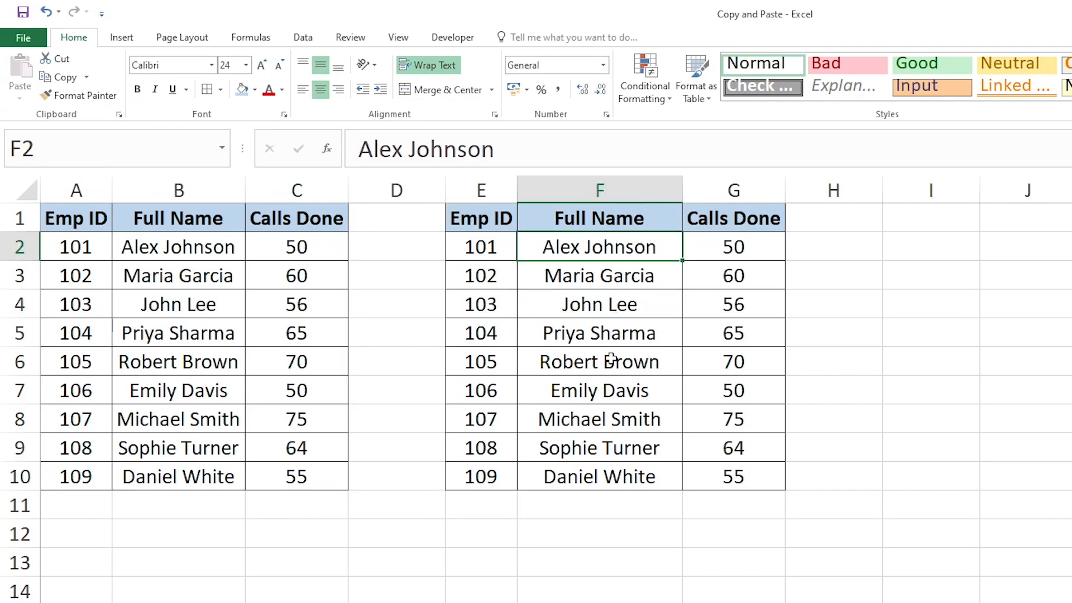
pyautogui.doubleClick(583, 248)
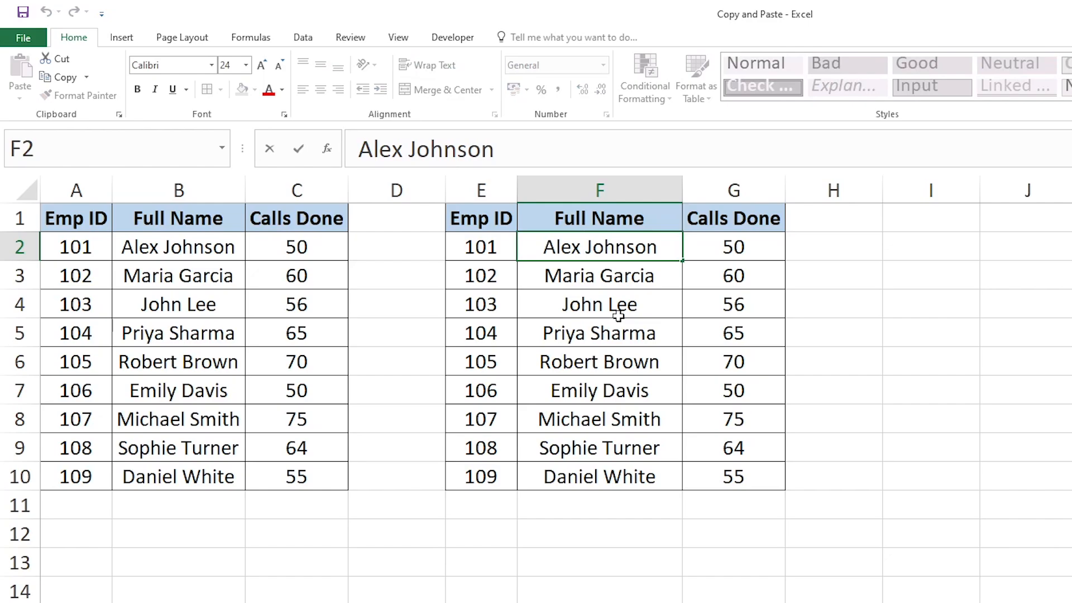
pyautogui.write('M.')
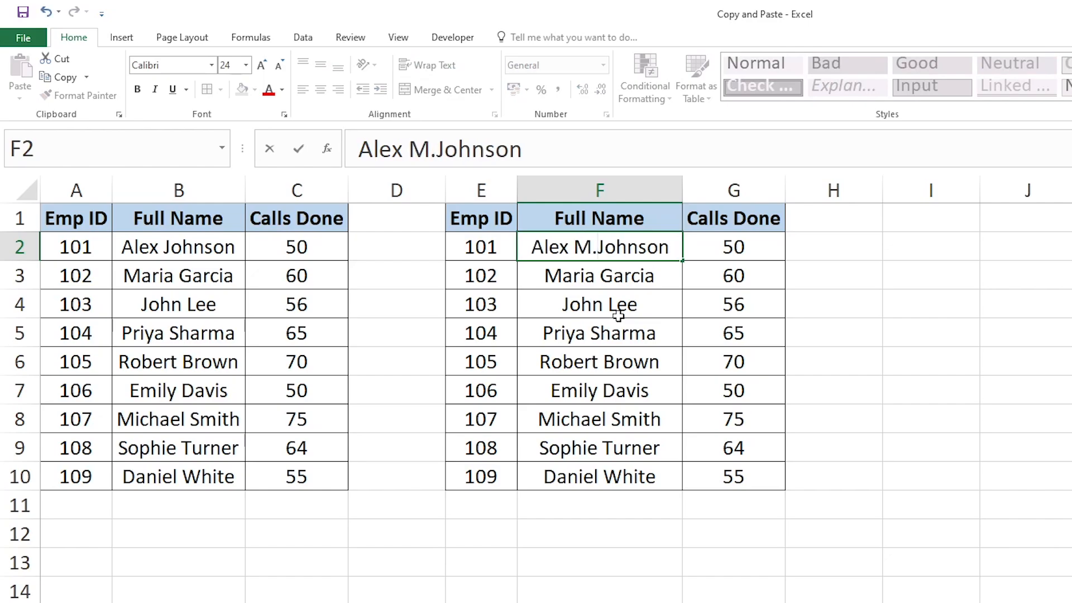
pyautogui.press('Return')
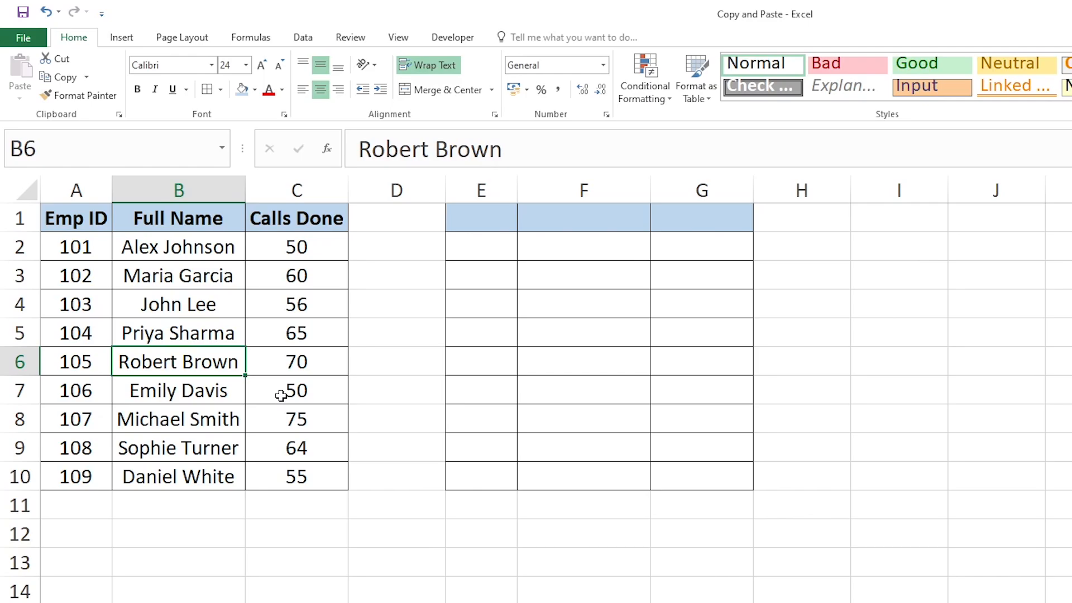
# Copy the table A1:C10 as a picture with the appearance "As shown on screen" and the format Picture
pyautogui.moveTo(77, 221); pyautogui.dragTo(296, 476)
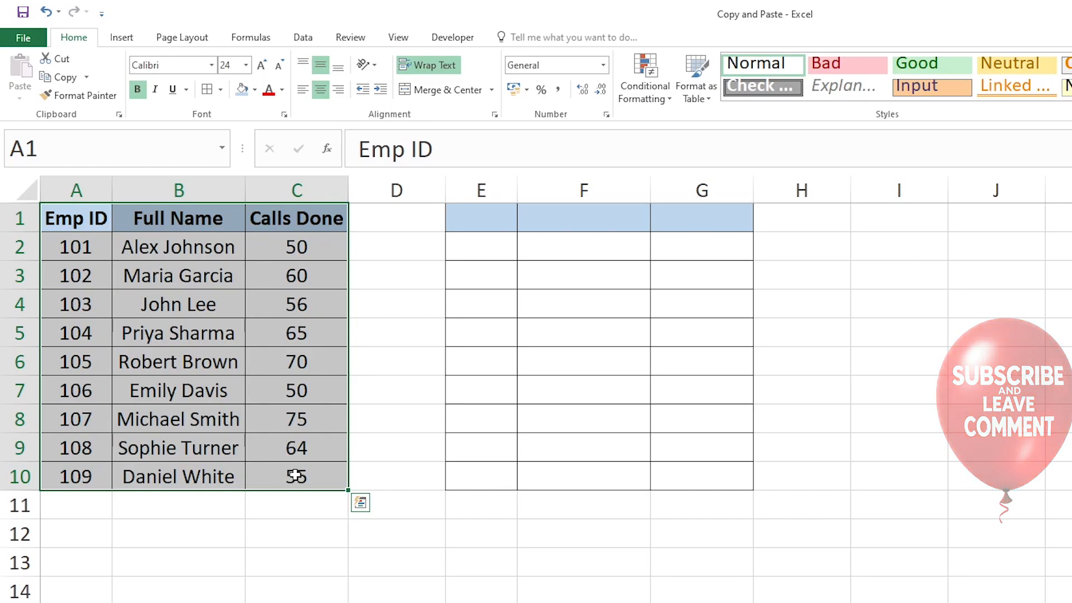
pyautogui.click(296, 476)
pyautogui.moveTo(76, 218); pyautogui.dragTo(304, 463)
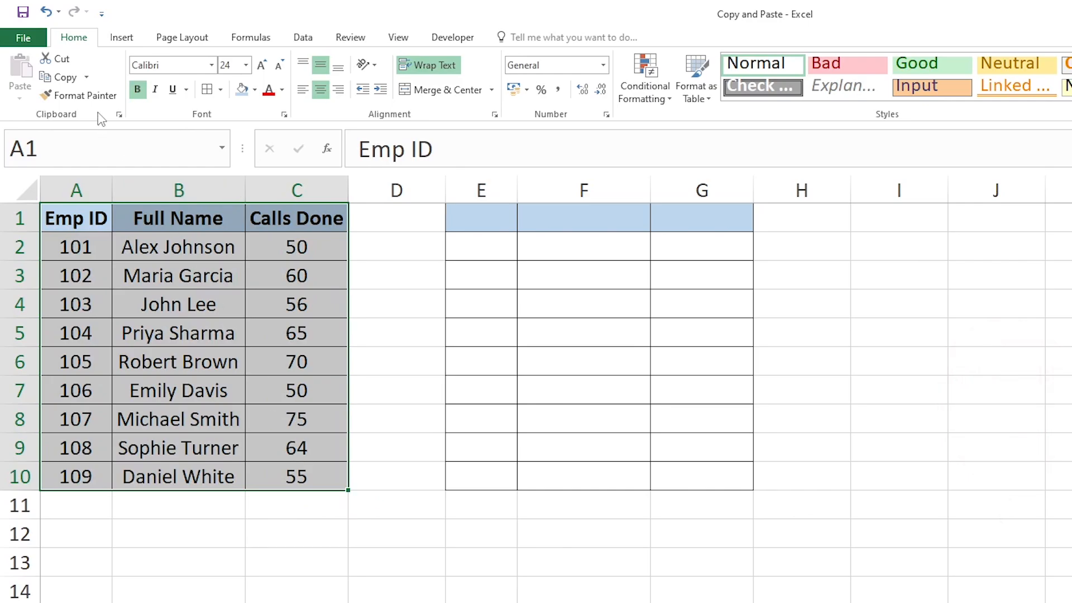
pyautogui.click(86, 79)
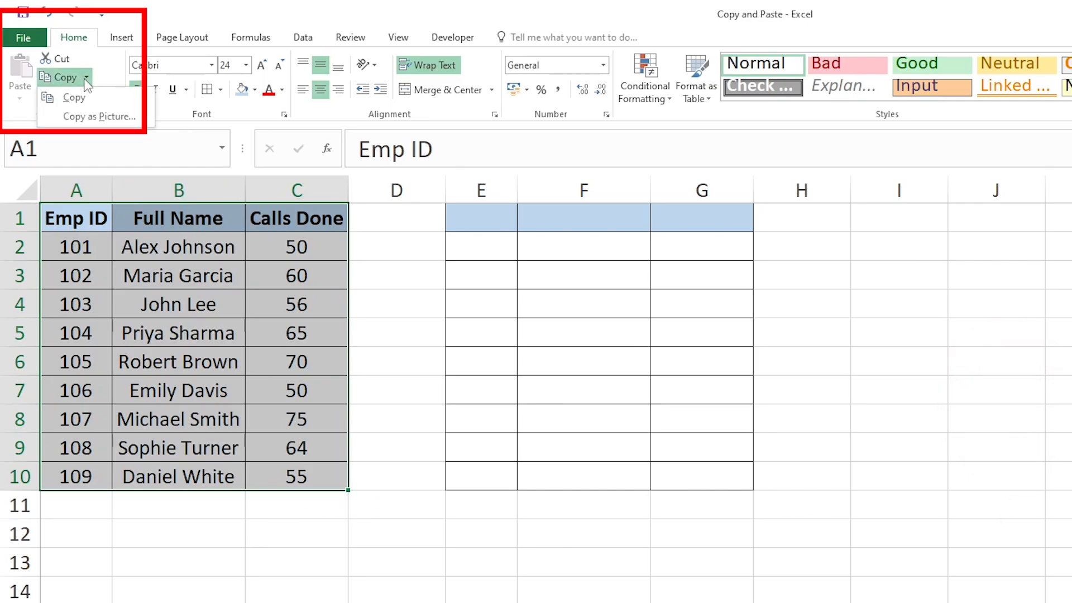
pyautogui.click(95, 118)
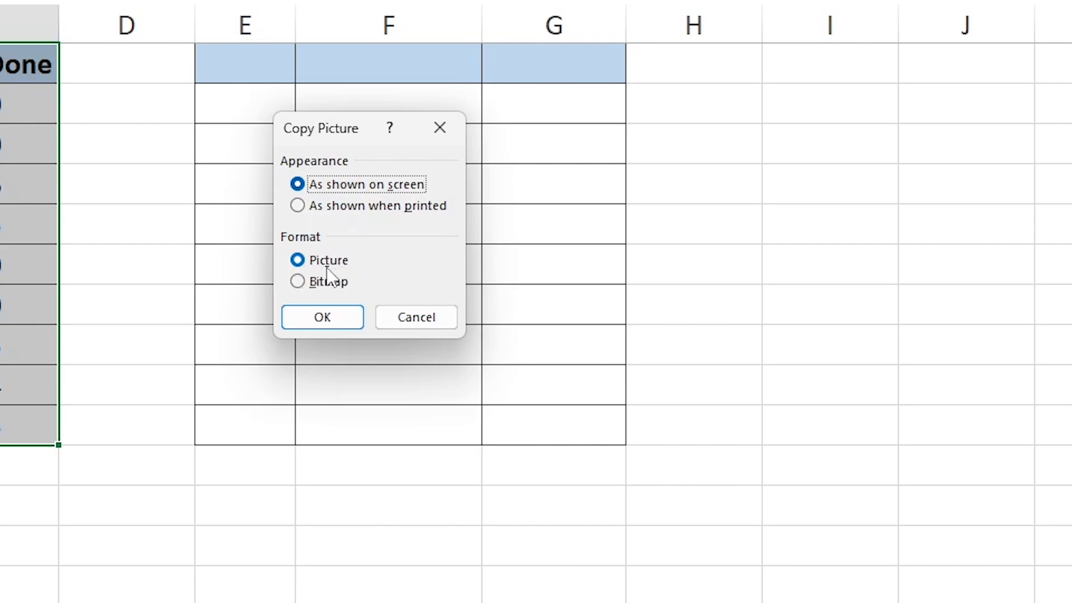
pyautogui.click(320, 318)
# Paste the copied table picture at E1 and deselect it
pyautogui.click(242, 62)
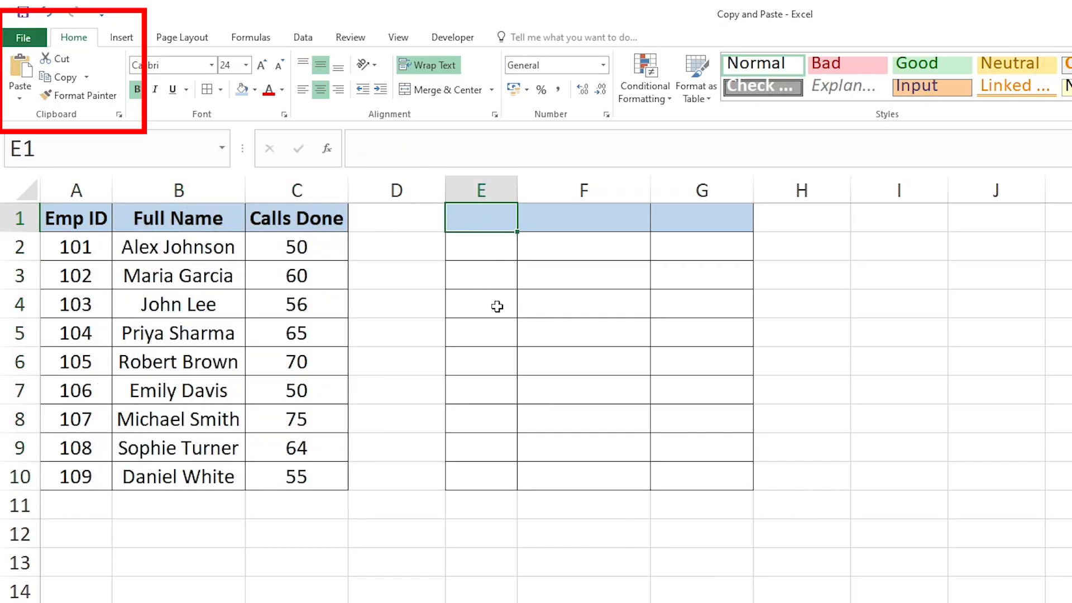
pyautogui.hotkey('ctrl', 'v')
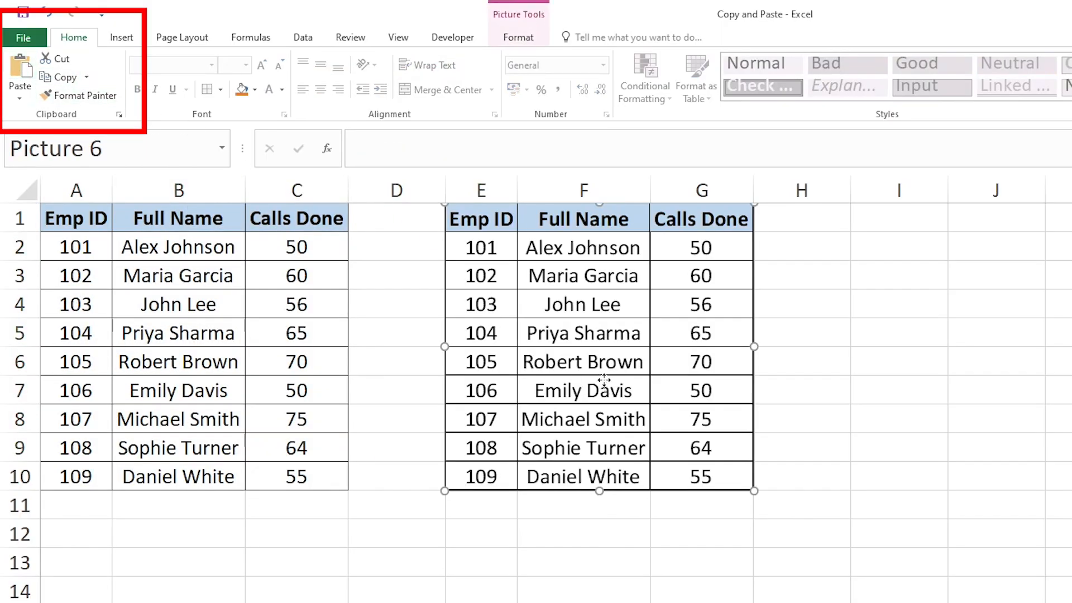
pyautogui.click(869, 216)
# Copy A1:C10 as a picture with the appearance "As shown when printed" and paste it at I1
pyautogui.moveTo(89, 219); pyautogui.dragTo(290, 475)
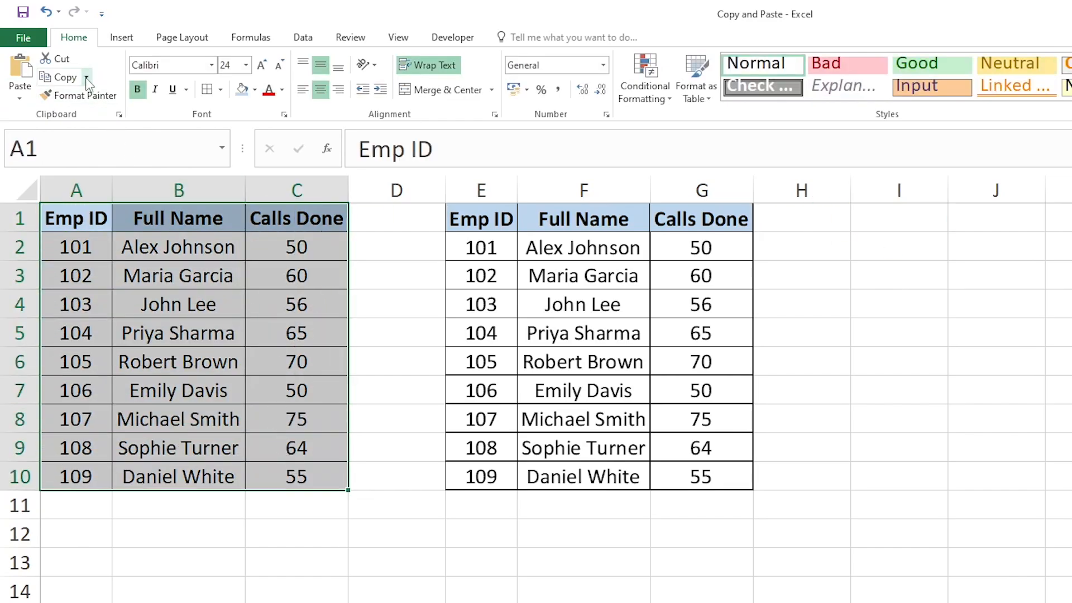
pyautogui.click(86, 76)
pyautogui.click(120, 117)
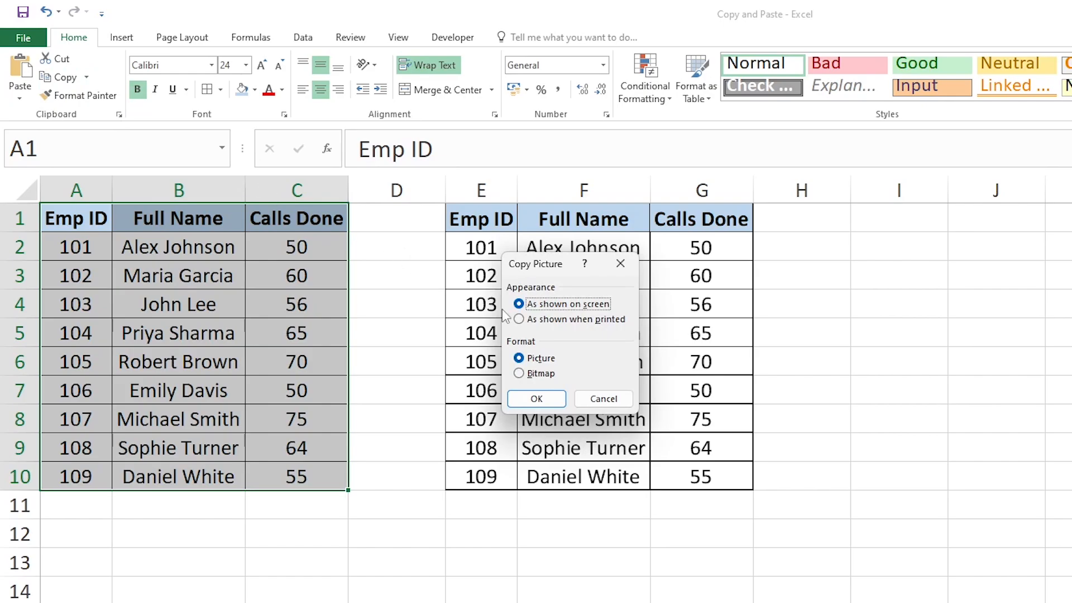
pyautogui.click(537, 322)
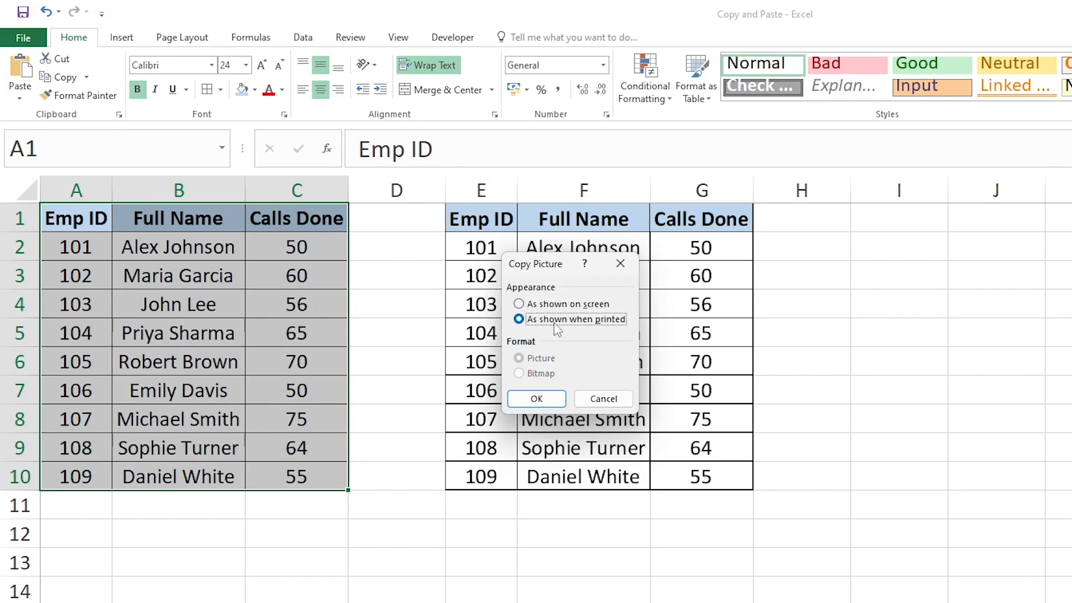
pyautogui.click(537, 400)
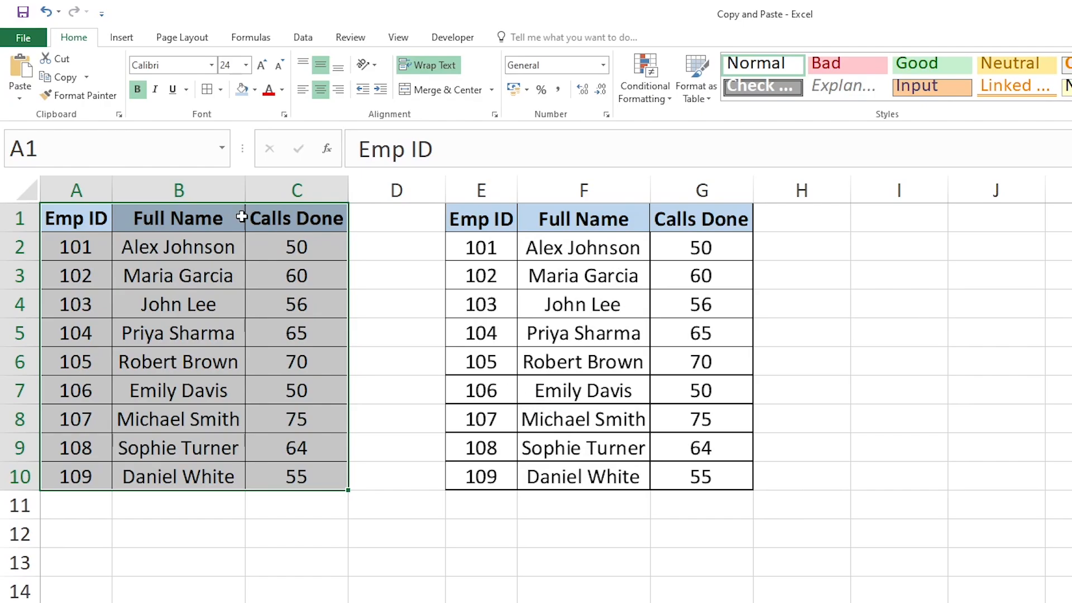
pyautogui.click(865, 223)
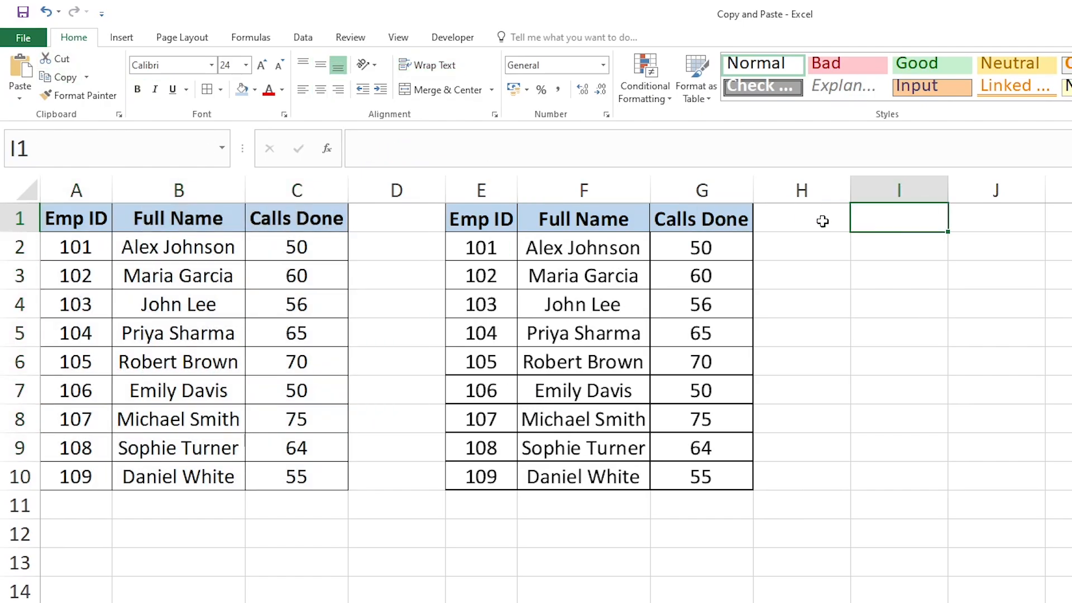
pyautogui.click(20, 70)
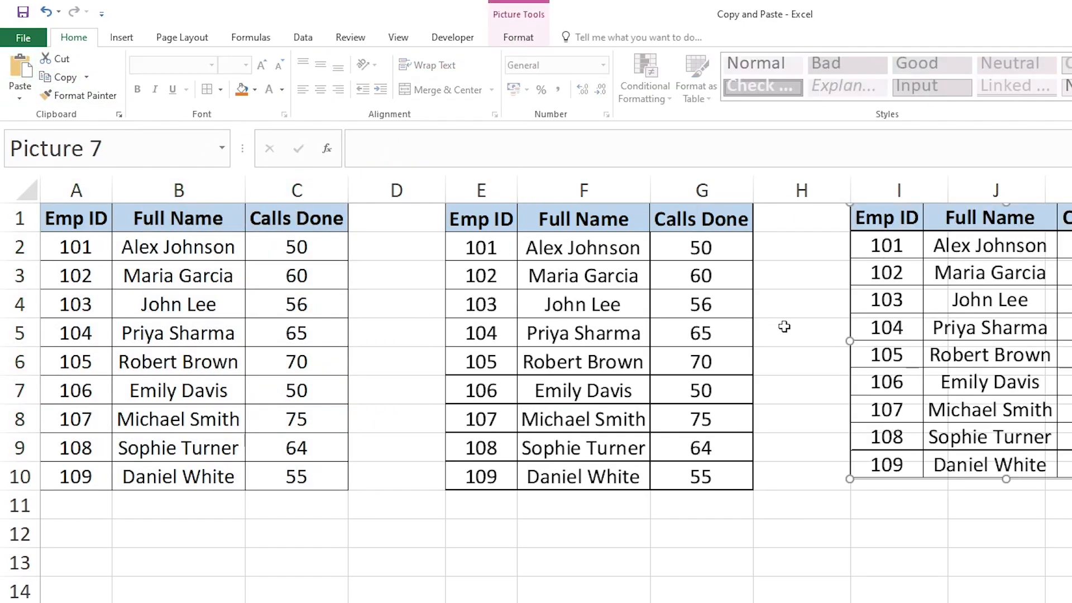
# Move the second table picture next to the first one for comparison and return it to column I
pyautogui.click(798, 334)
pyautogui.moveTo(903, 219); pyautogui.dragTo(815, 219)
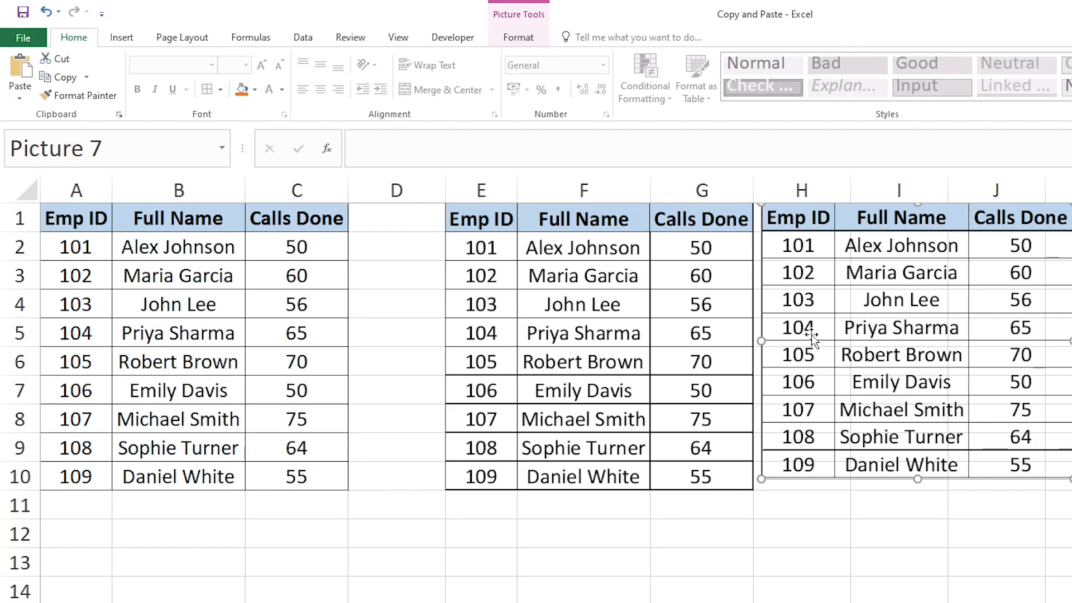
pyautogui.moveTo(819, 225); pyautogui.dragTo(904, 226)
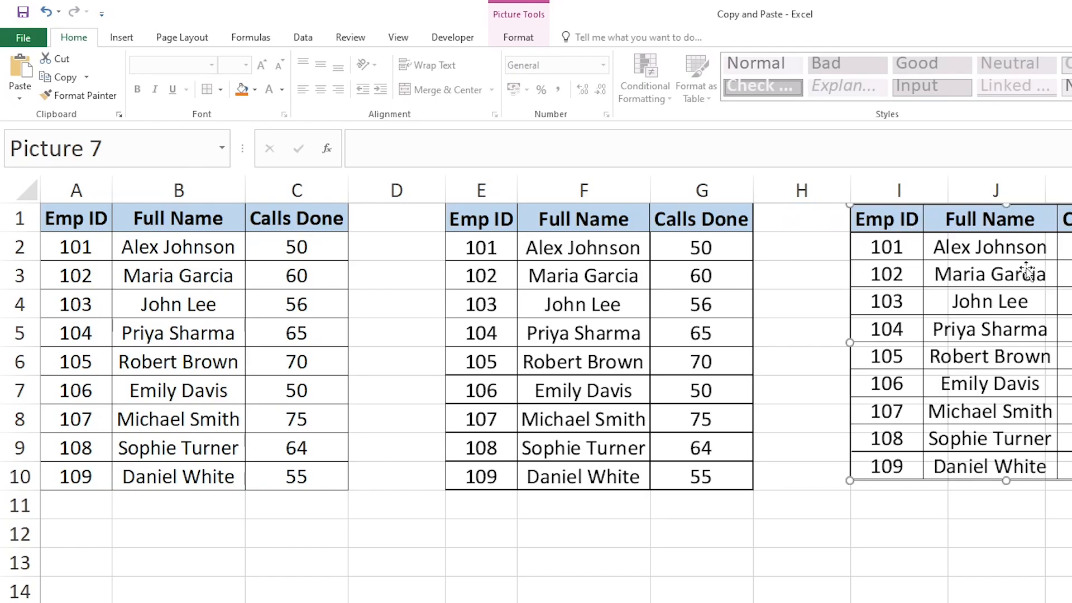
# Select both pasted table pictures in turn and examine the picture formatting tools
pyautogui.click(722, 324)
pyautogui.doubleClick(922, 335)
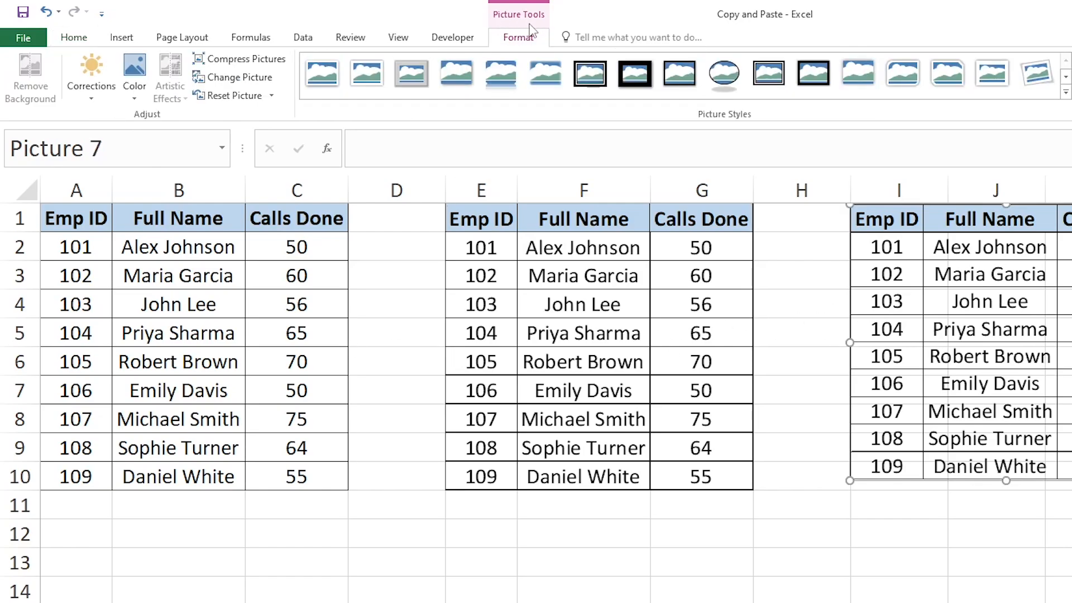
pyautogui.click(595, 337)
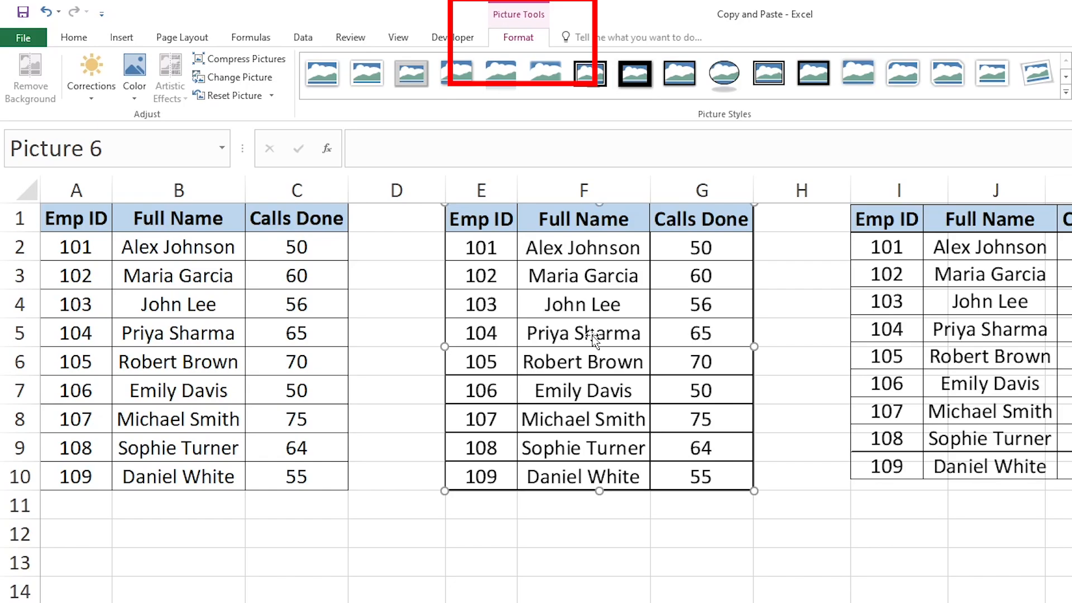
# Add the middle initial "M." to the source name in B2 to test the pasted pictures, and undo the edit
pyautogui.click(163, 256)
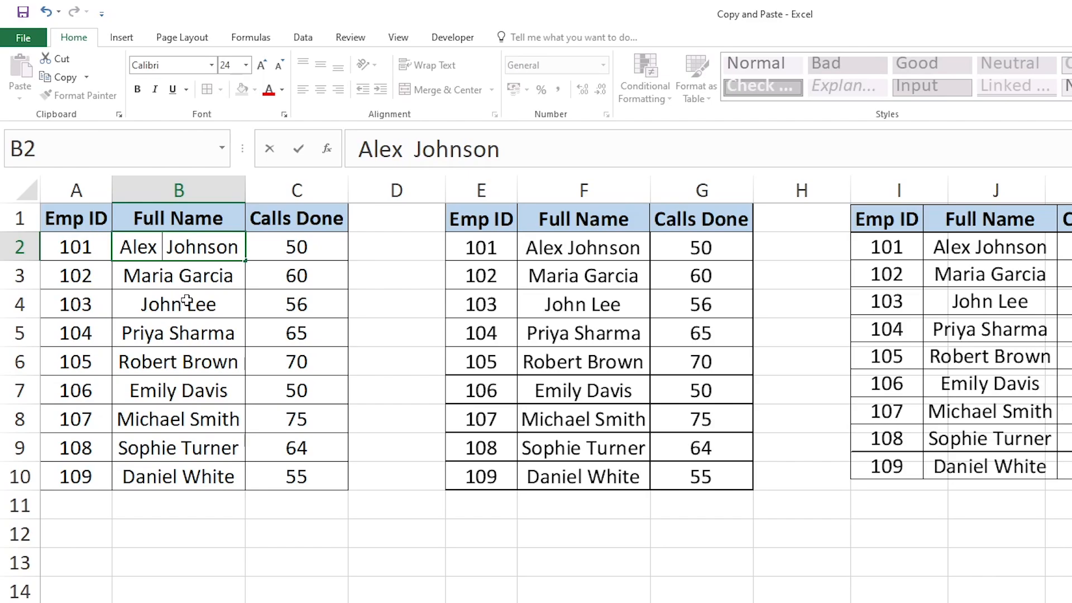
pyautogui.write('M.')
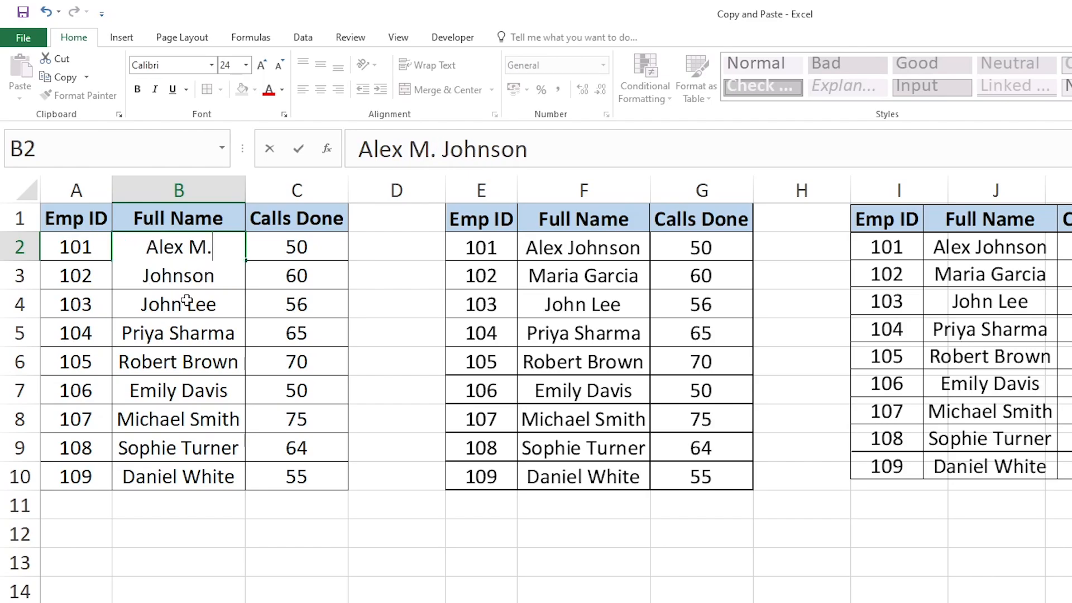
pyautogui.press('Return')
pyautogui.click(193, 271)
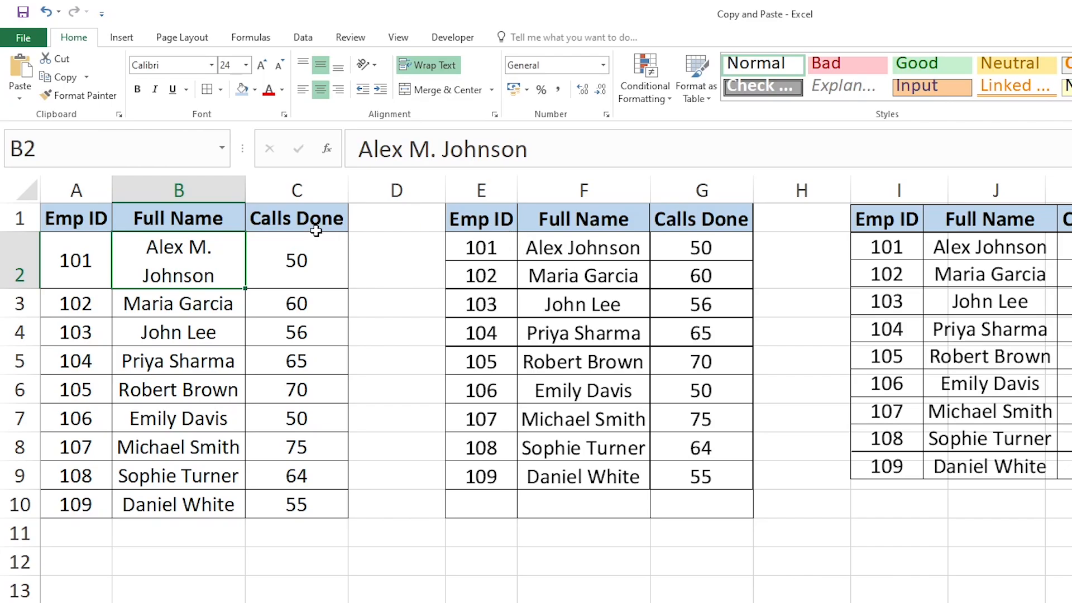
pyautogui.hotkey('ctrl', 'z')
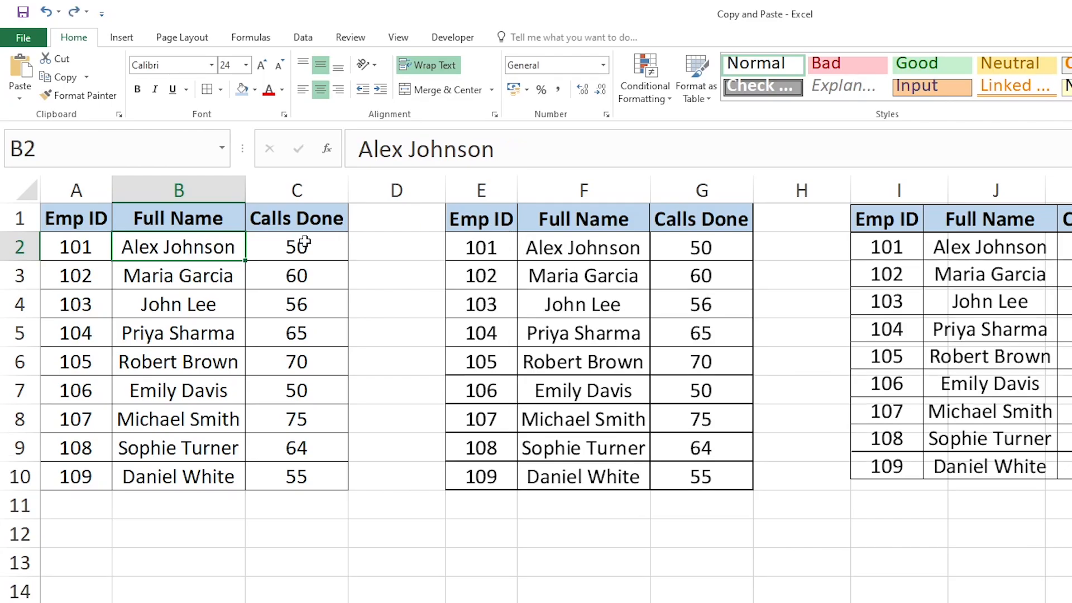
# Move the second table picture beside the first one so that it starts in column H
pyautogui.moveTo(943, 224); pyautogui.dragTo(862, 224)
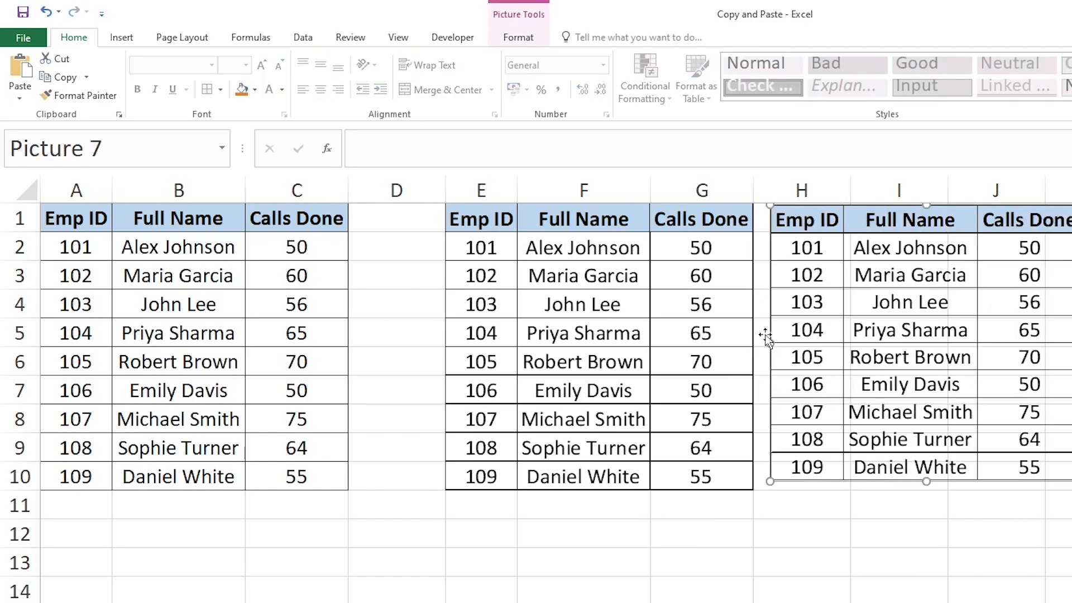
pyautogui.click(146, 276)
# Copy the source table A1:C10 and paste it at L1 as a linked picture
pyautogui.moveTo(86, 219); pyautogui.dragTo(276, 476)
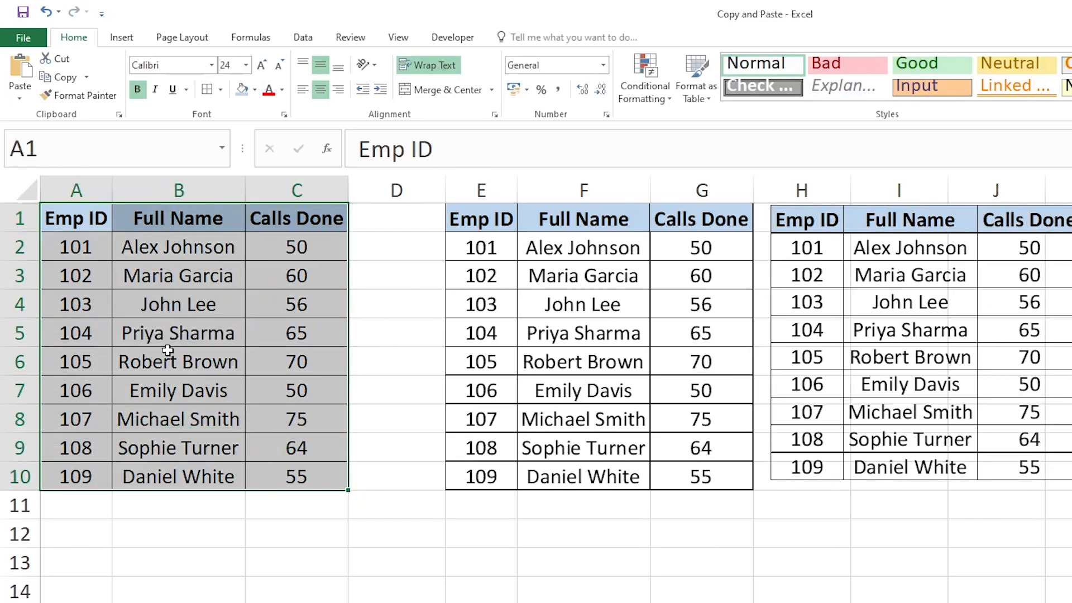
pyautogui.click(73, 77)
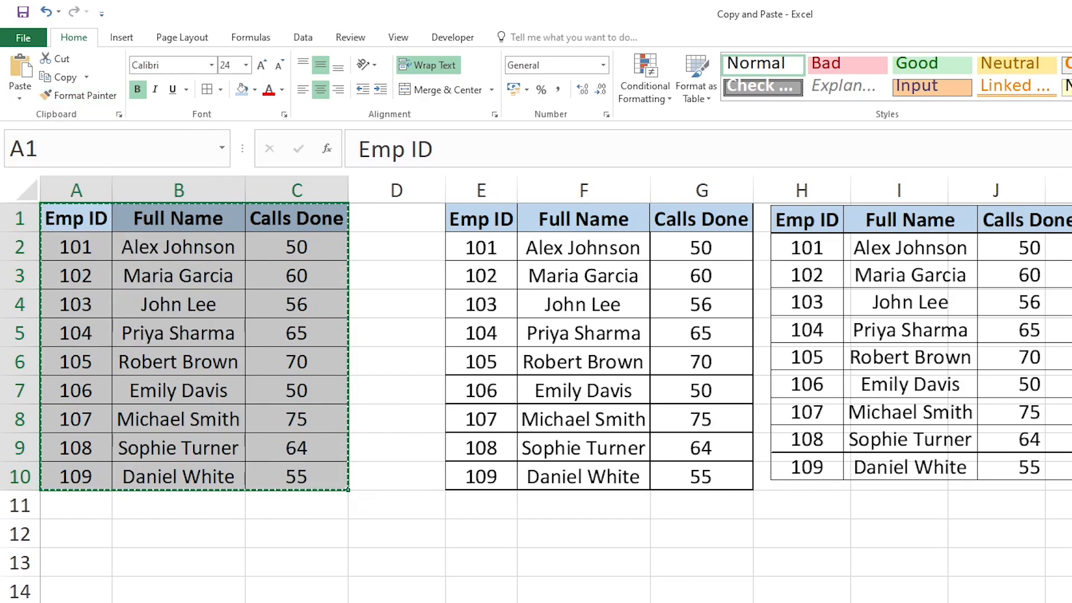
pyautogui.click(1071, 218)
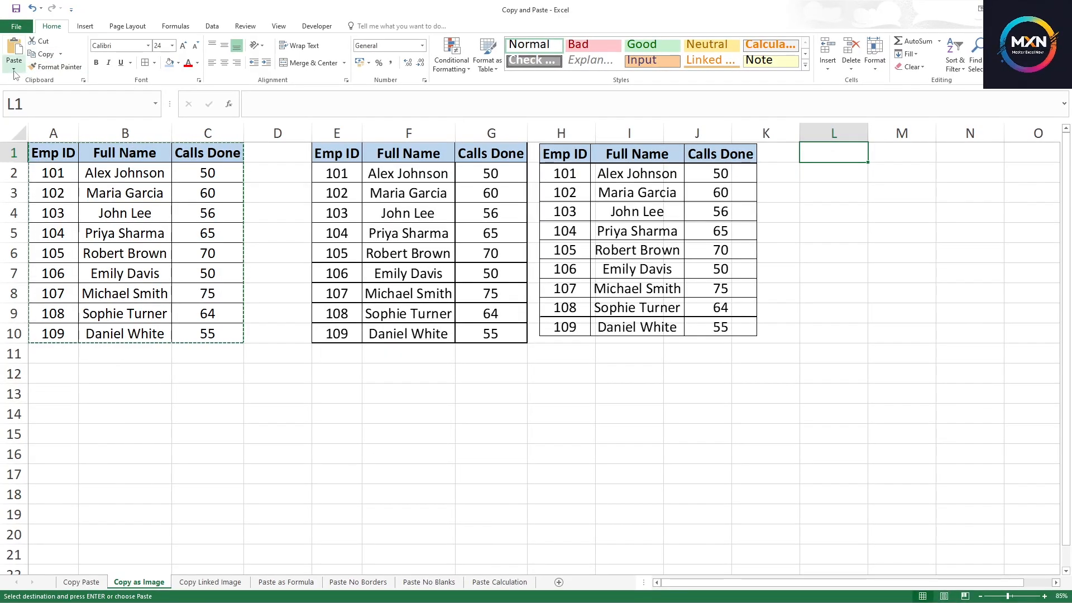
pyautogui.click(15, 72)
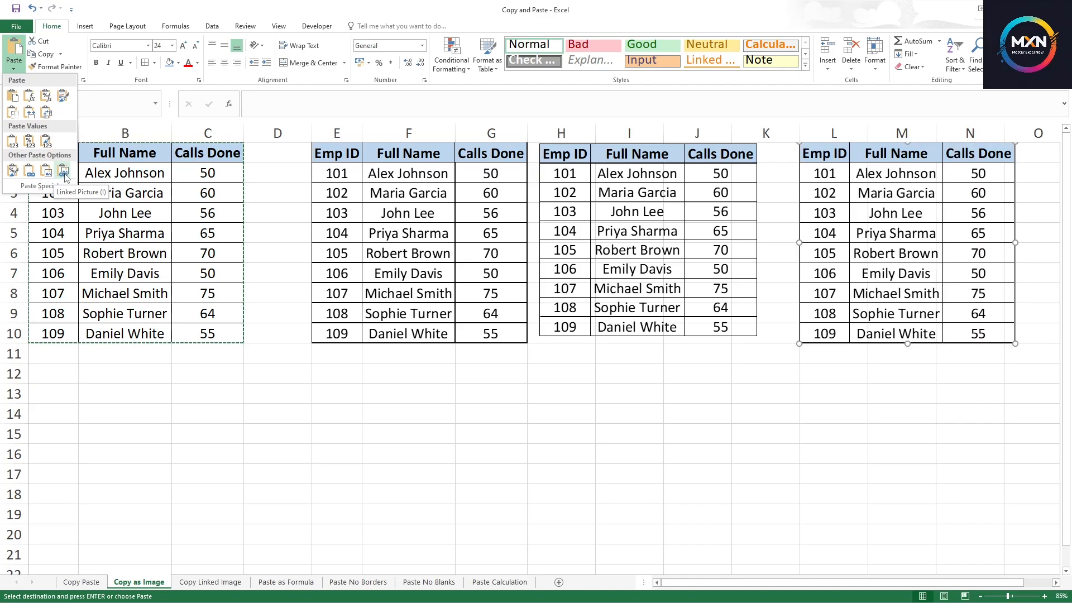
pyautogui.click(64, 174)
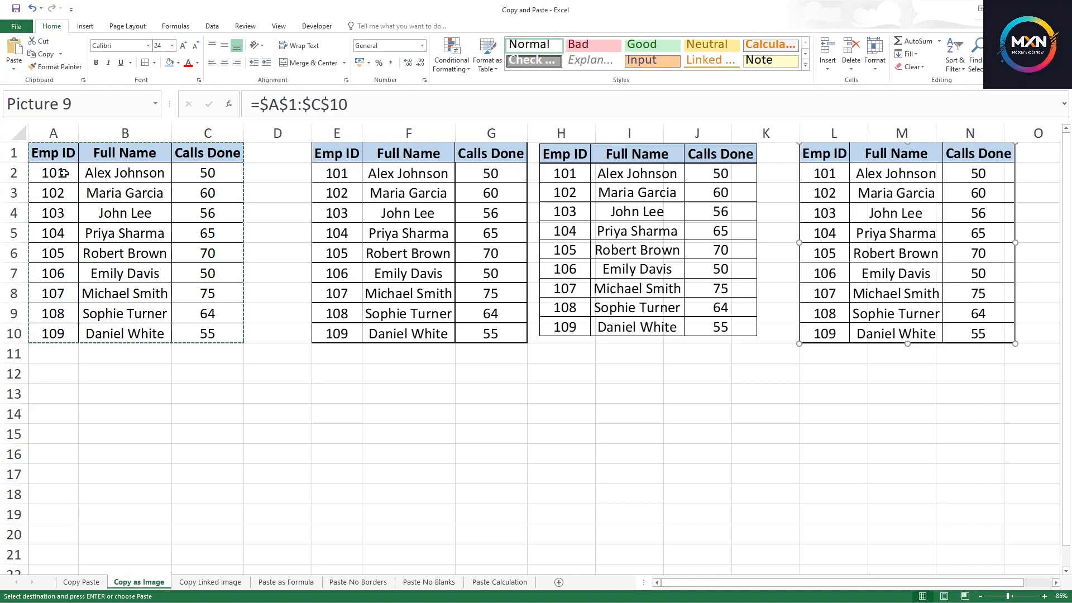
# Move the linked picture beside the second table picture so that it starts in column K
pyautogui.moveTo(908, 216); pyautogui.dragTo(873, 222)
pyautogui.press('Escape')
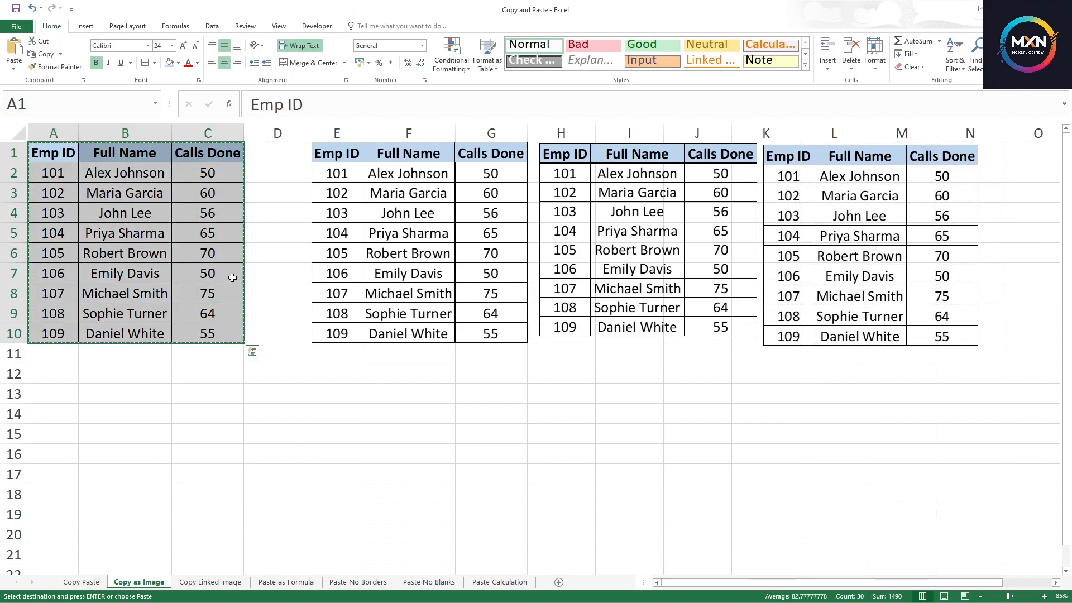
pyautogui.click(797, 375)
pyautogui.click(832, 239)
# Add the middle initial "M." to the source name in B2 and compare the cell with the linked picture
pyautogui.doubleClick(120, 173)
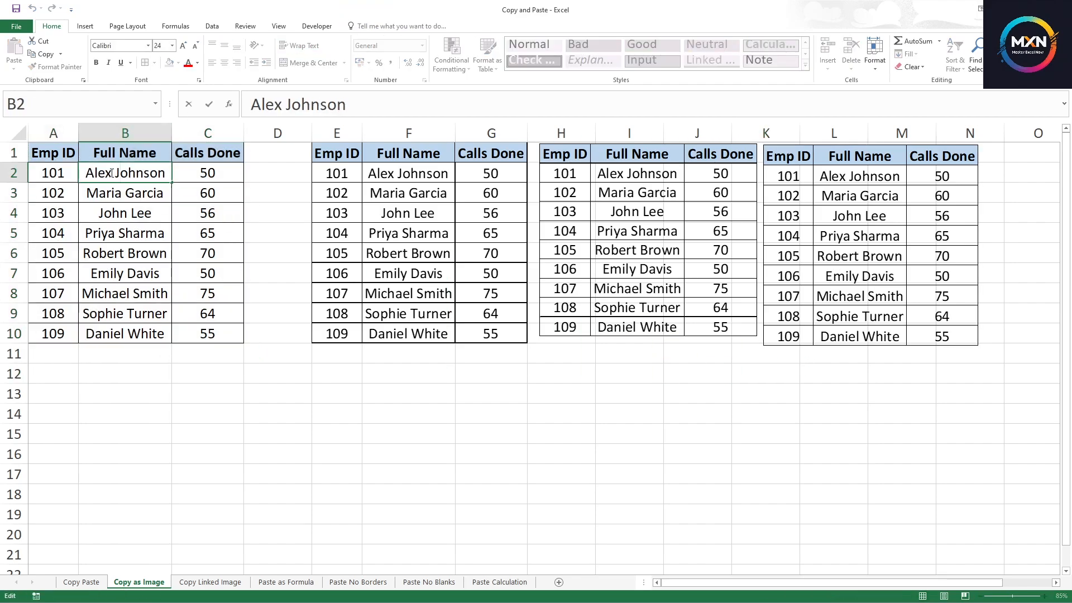
pyautogui.write('M.')
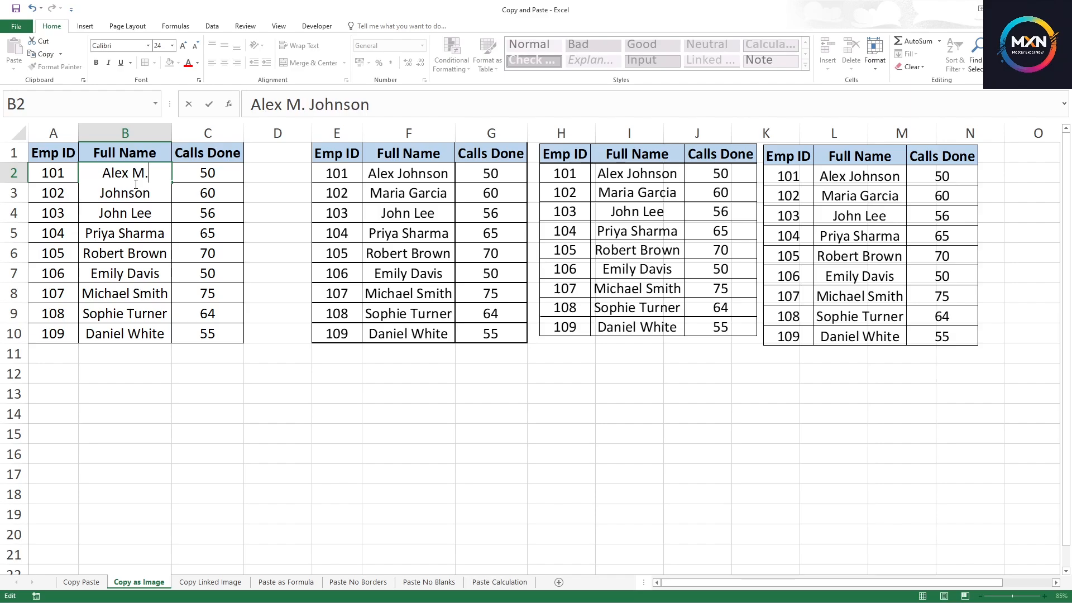
pyautogui.press('Return')
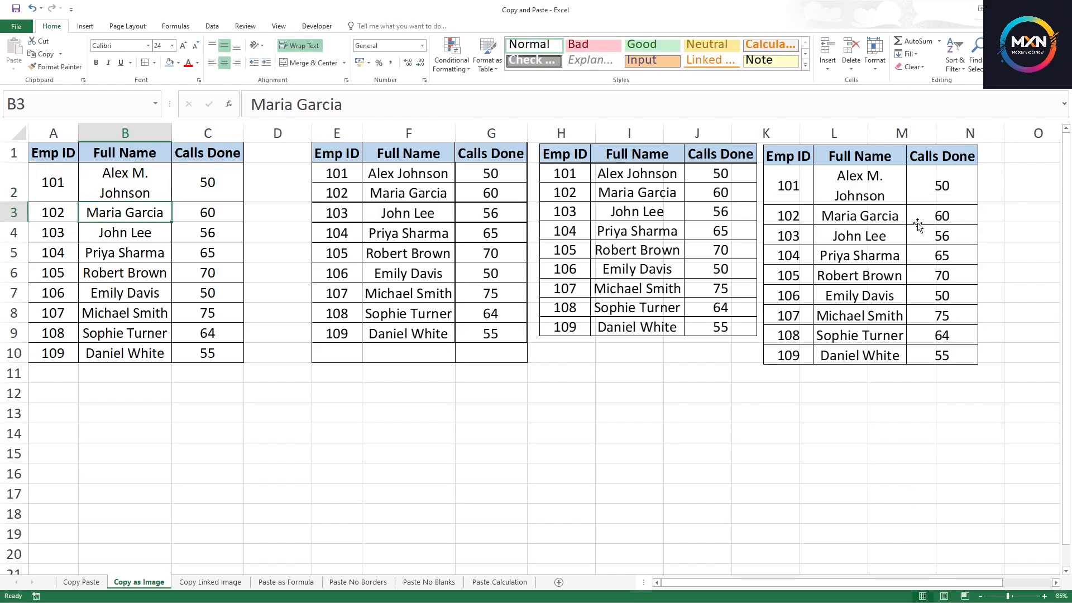
pyautogui.click(869, 199)
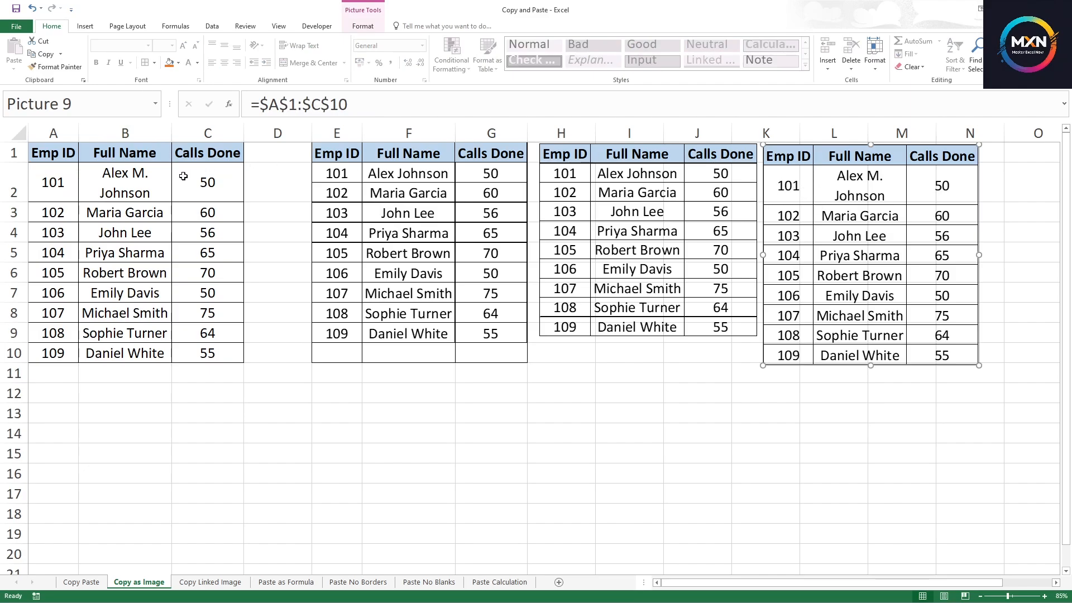
pyautogui.click(135, 187)
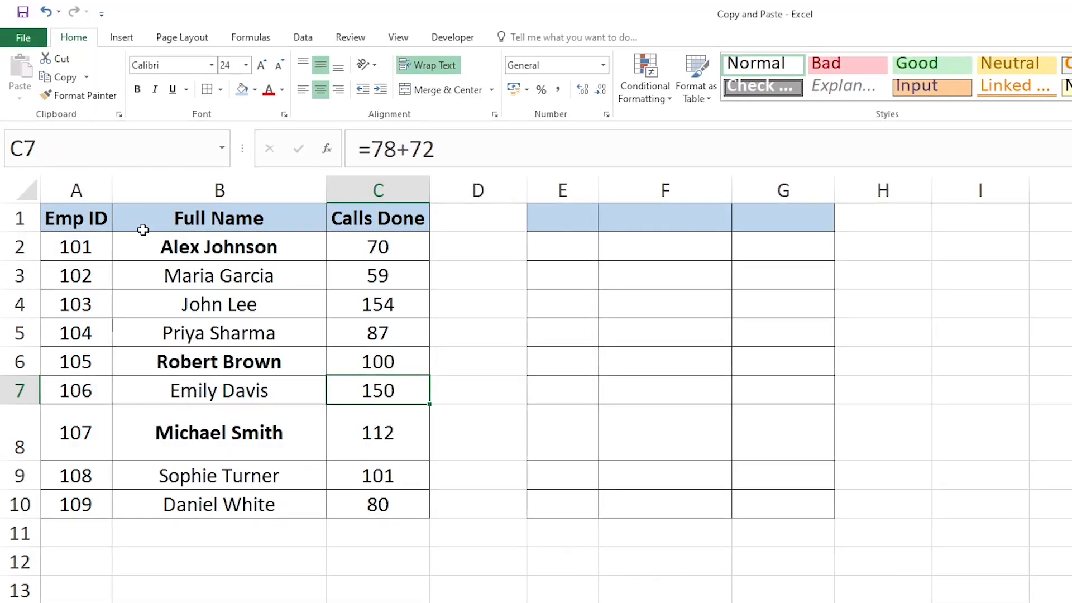
# Examine the bold names and the formulas behind the Calls Done values in the source table beside the empty bordered table
pyautogui.click(78, 218)
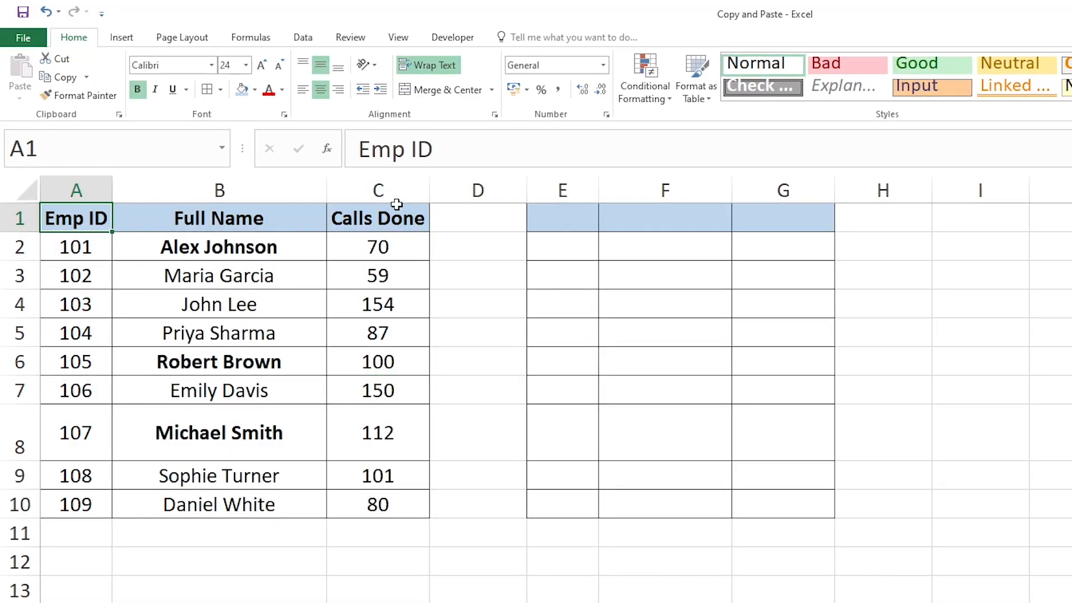
pyautogui.click(294, 273)
pyautogui.click(240, 254)
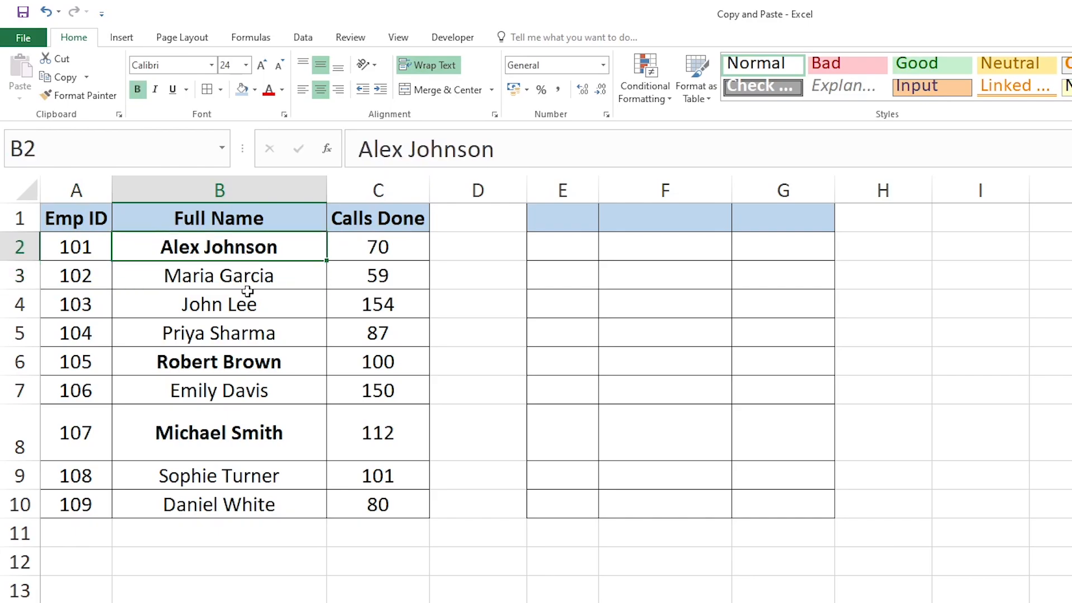
pyautogui.click(253, 371)
pyautogui.click(377, 245)
pyautogui.click(394, 416)
pyautogui.click(376, 306)
pyautogui.click(393, 248)
pyautogui.click(394, 291)
pyautogui.click(395, 357)
pyautogui.click(394, 391)
pyautogui.click(390, 466)
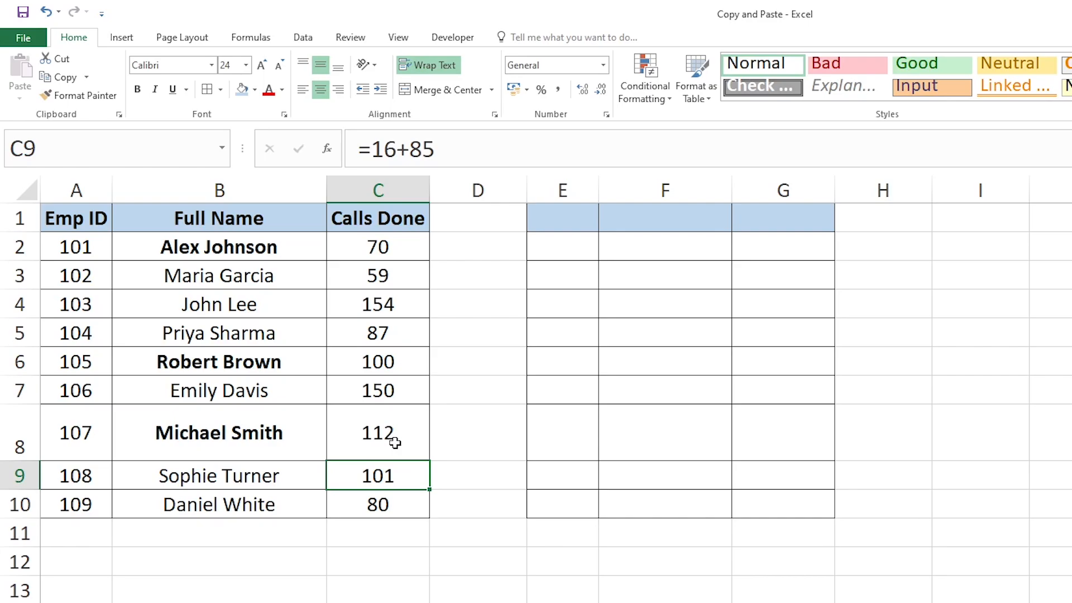
# Copy the source table A1:C10 and paste it at E1 with the Values & Number Formatting option
pyautogui.moveTo(91, 223); pyautogui.dragTo(367, 514)
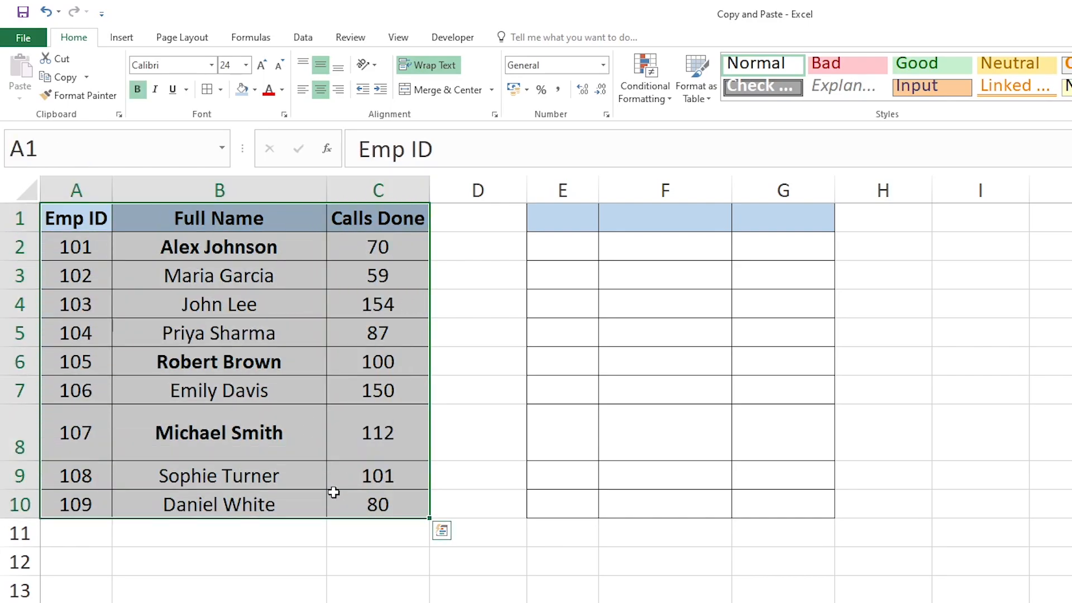
pyautogui.hotkey('ctrl', 'c')
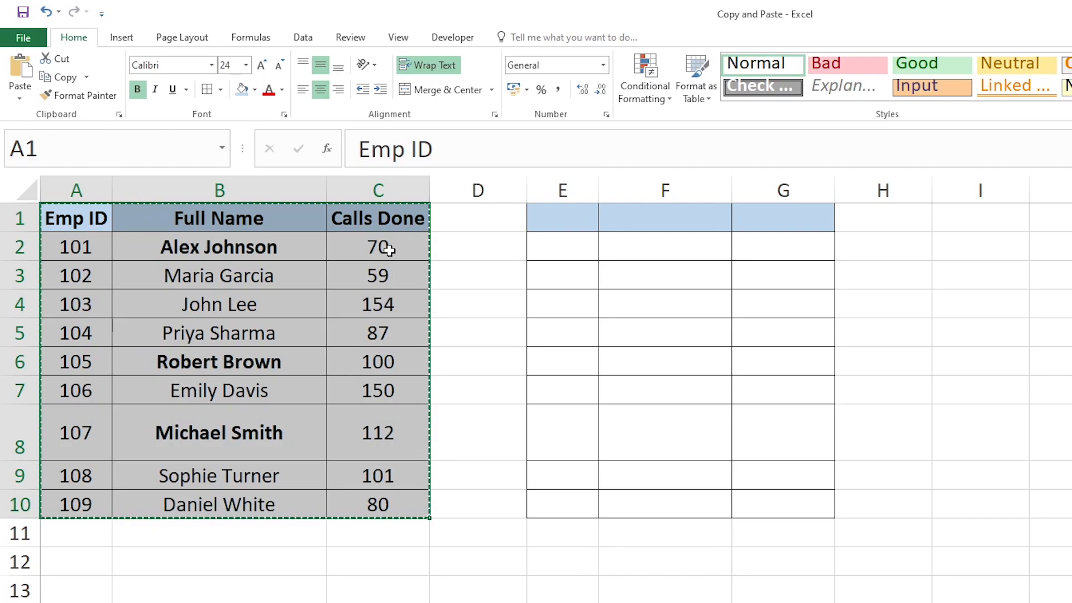
pyautogui.click(366, 246)
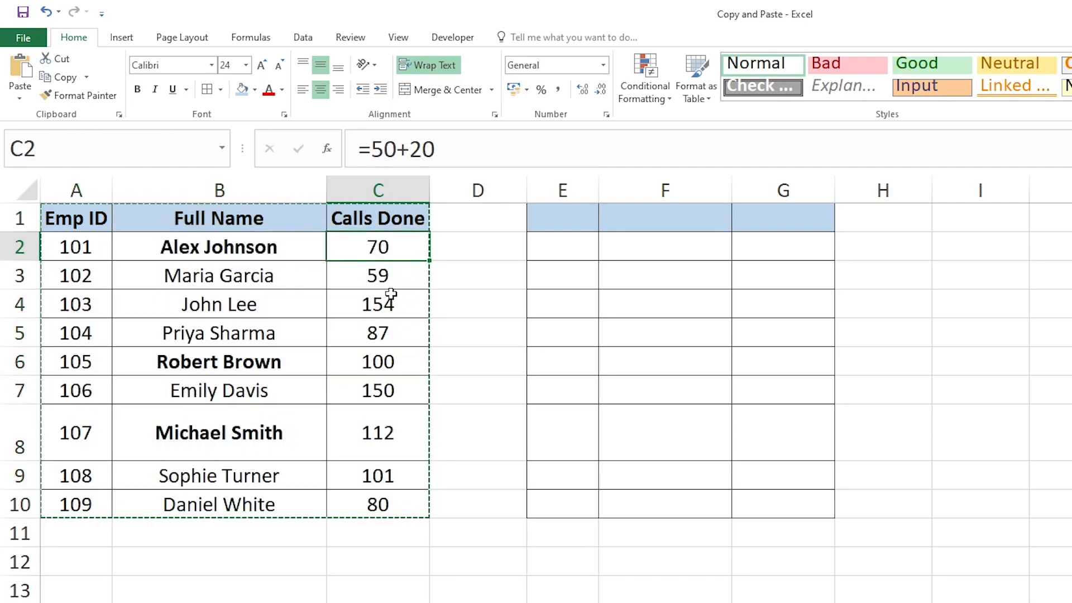
pyautogui.click(196, 248)
pyautogui.click(204, 275)
pyautogui.click(215, 362)
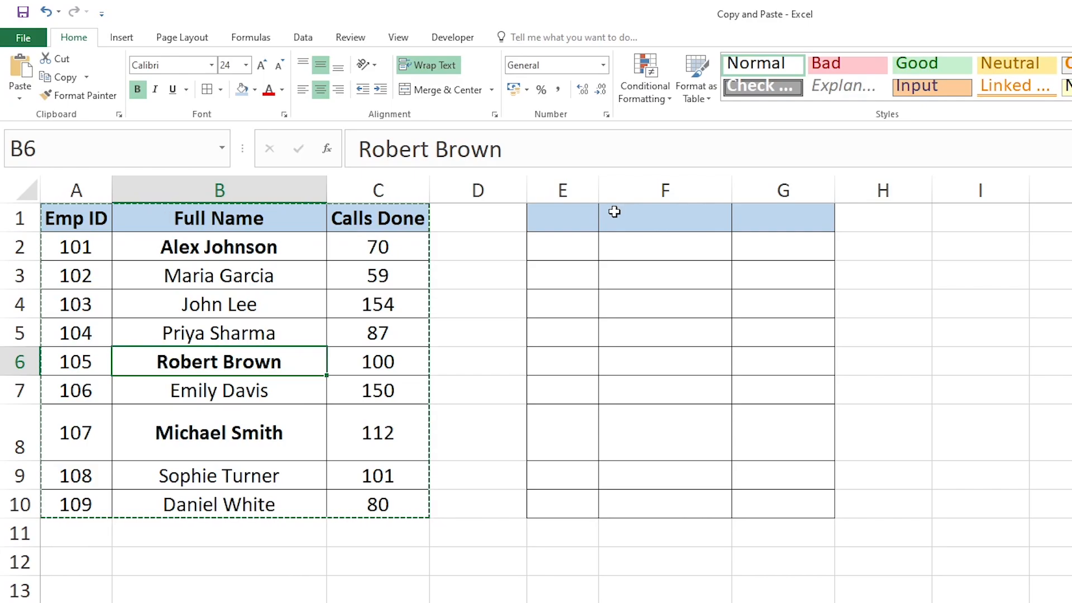
pyautogui.click(562, 217)
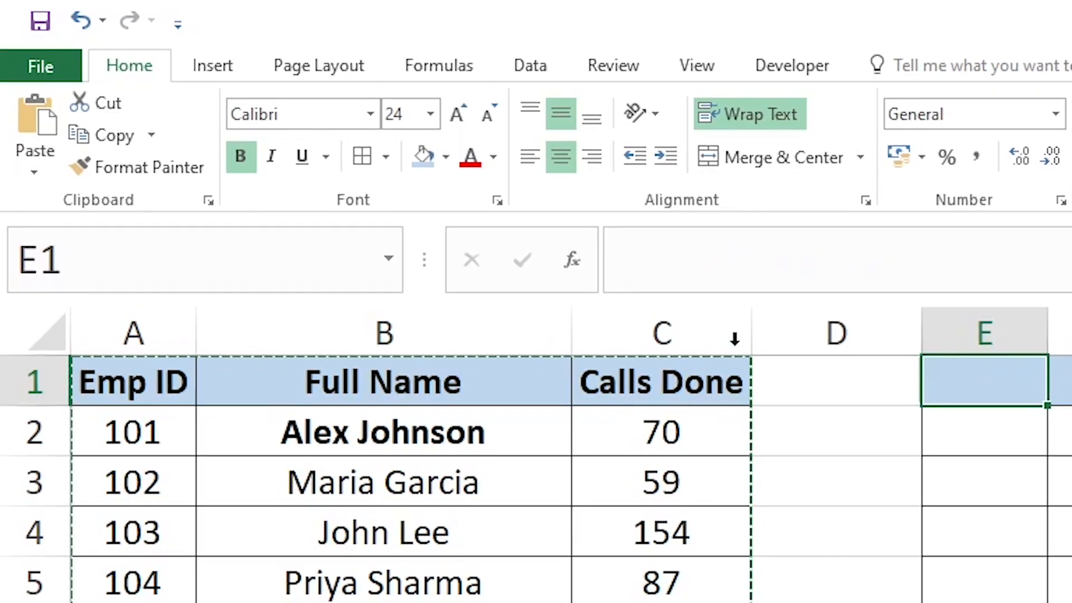
pyautogui.click(37, 172)
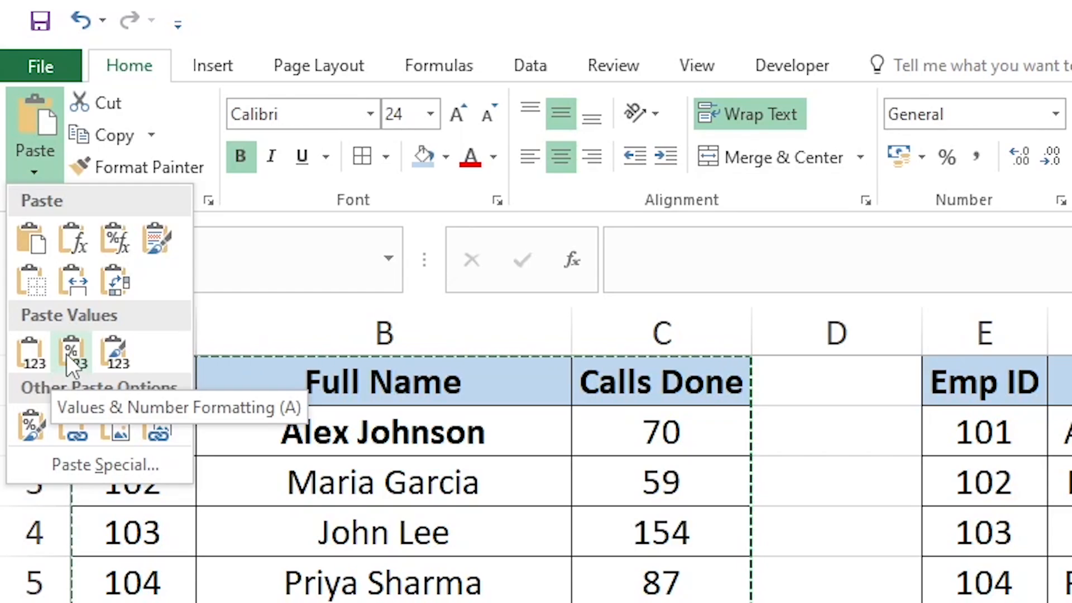
pyautogui.click(65, 354)
# Compare the names and Calls Done cells of the pasted table with those of the source table
pyautogui.click(547, 296)
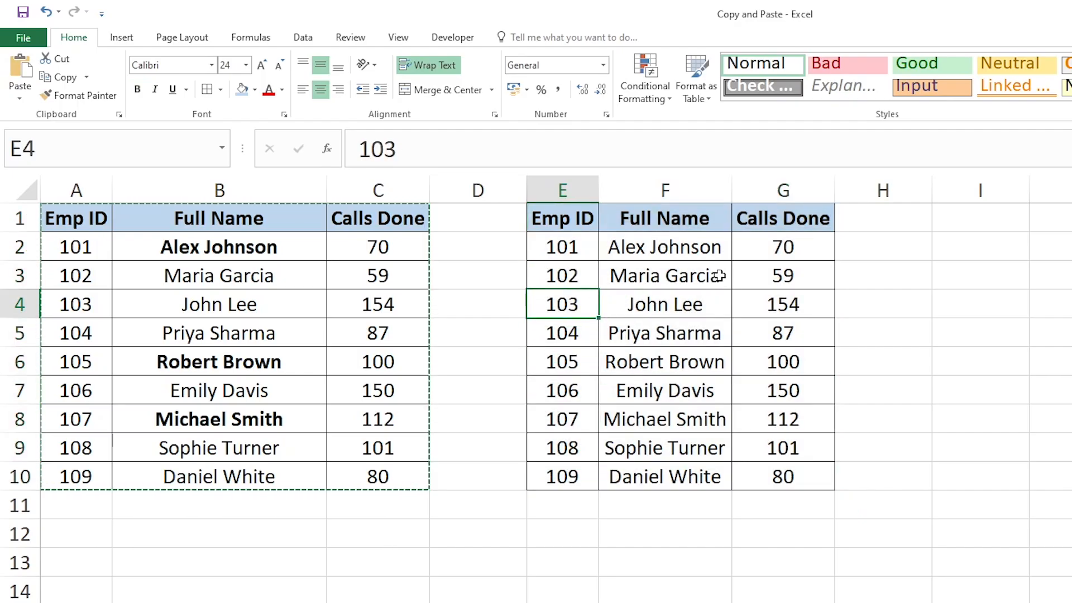
pyautogui.click(662, 258)
pyautogui.click(279, 254)
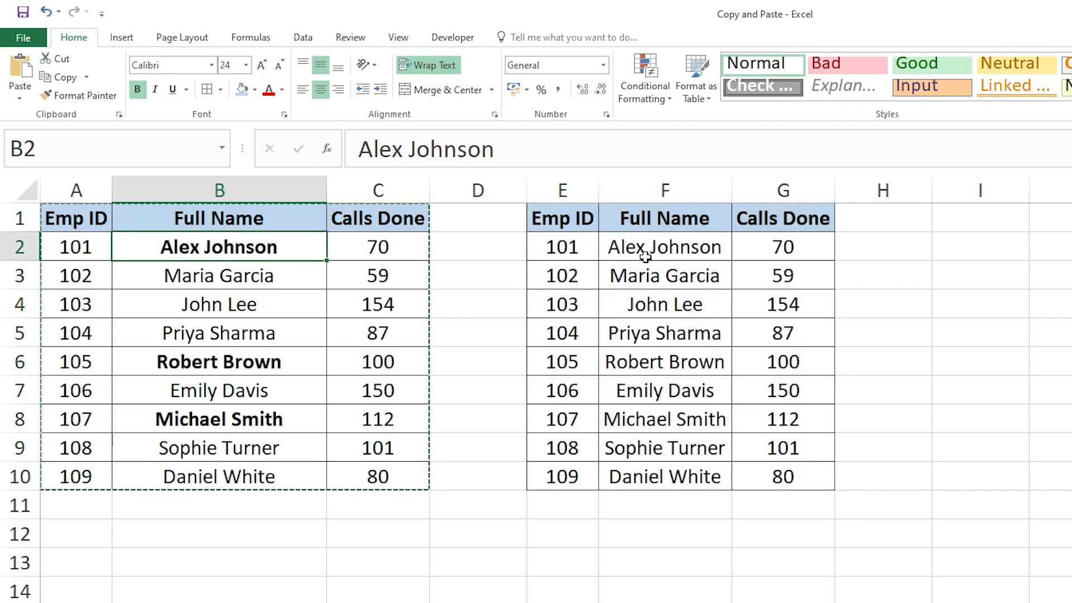
pyautogui.click(628, 257)
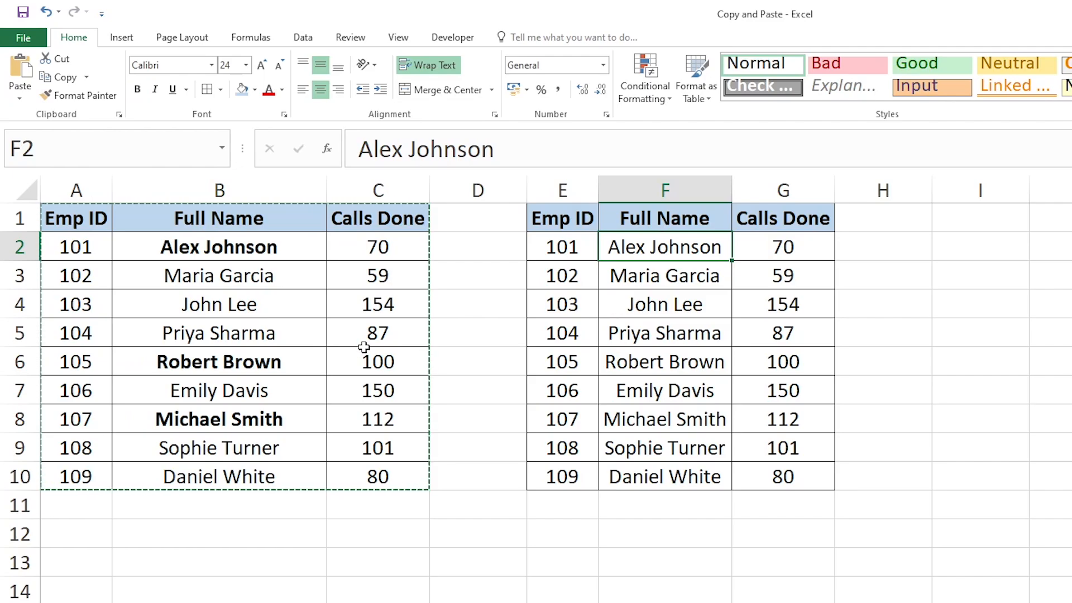
pyautogui.click(256, 364)
pyautogui.click(716, 337)
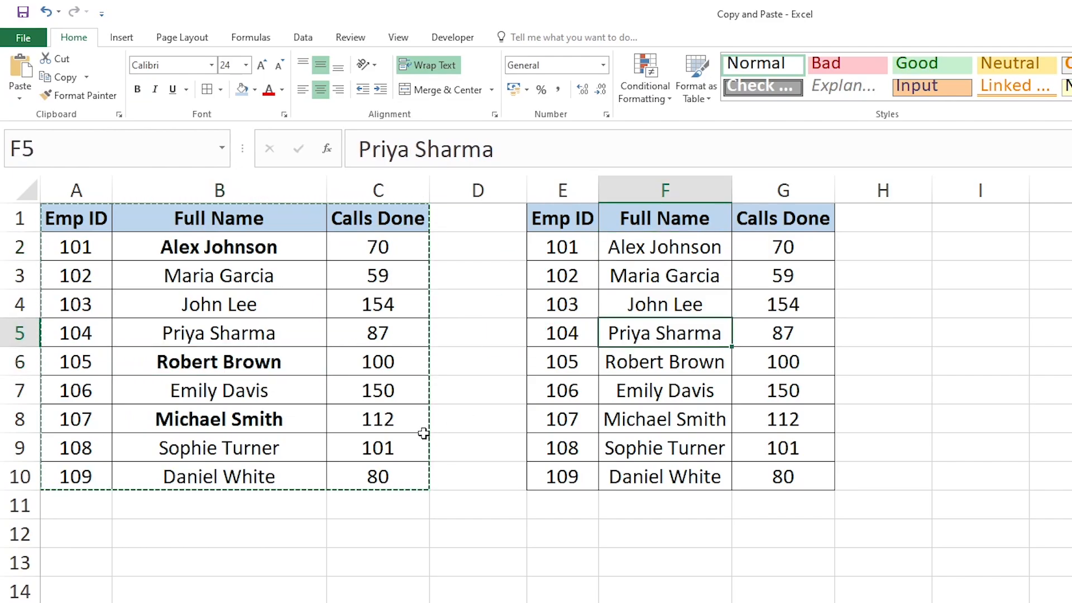
pyautogui.click(686, 374)
pyautogui.click(271, 421)
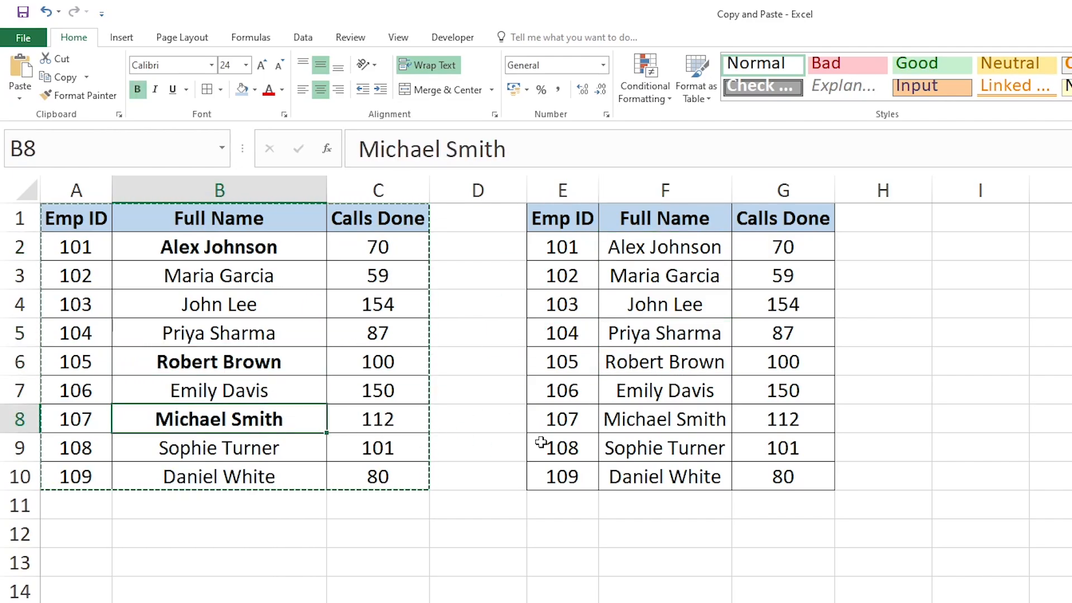
pyautogui.click(673, 425)
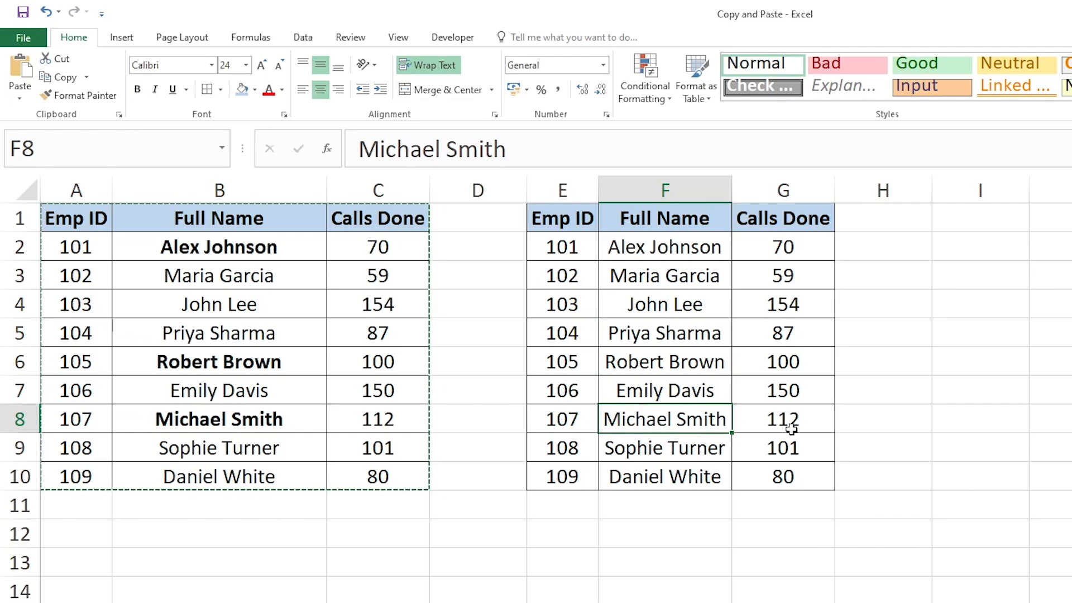
pyautogui.click(693, 251)
pyautogui.moveTo(780, 254); pyautogui.dragTo(808, 484)
pyautogui.click(640, 272)
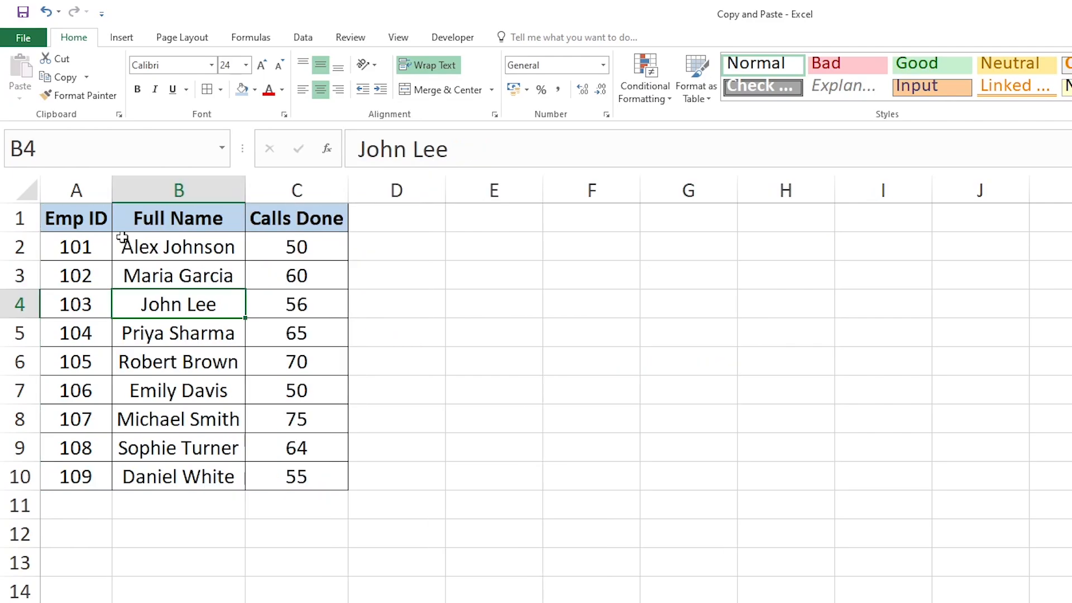
# Look over the ID and name cells of the bordered source table on the sheet without a pasted copy
pyautogui.click(89, 221)
pyautogui.click(136, 388)
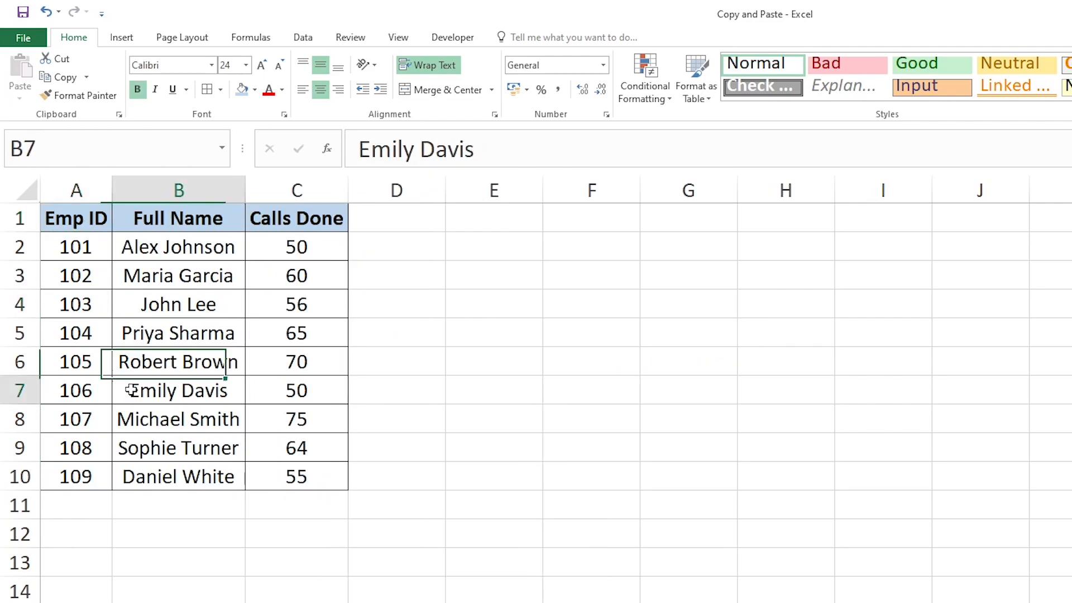
pyautogui.click(85, 273)
pyautogui.click(146, 250)
pyautogui.click(143, 306)
pyautogui.click(156, 357)
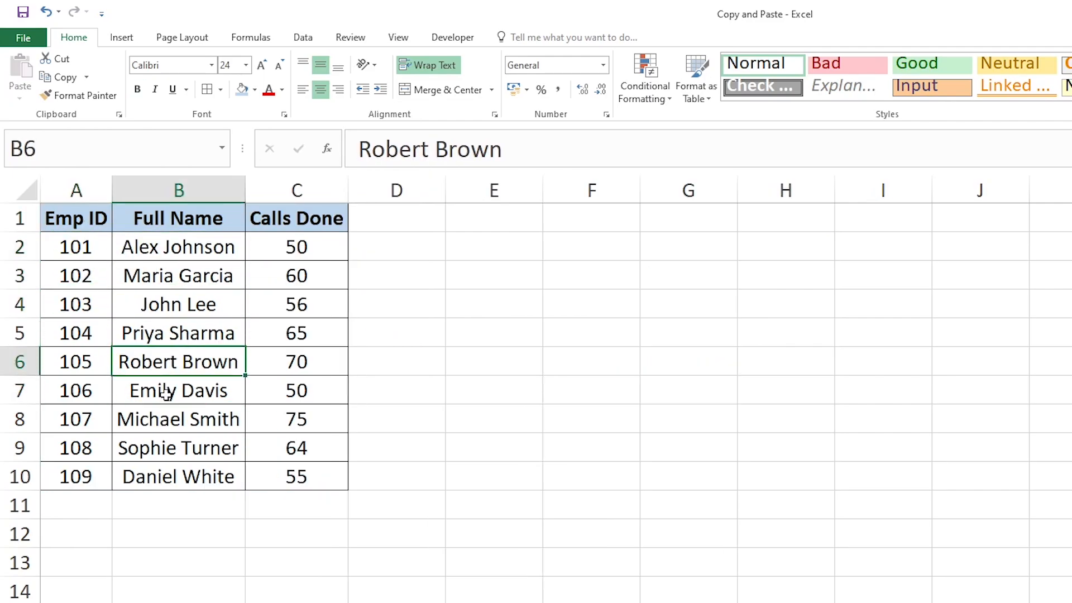
pyautogui.click(163, 385)
pyautogui.click(206, 450)
# Copy the table A1:C10, paste it at E1 without borders, and widen column F so each full name fits on one line
pyautogui.moveTo(82, 232); pyautogui.dragTo(318, 484)
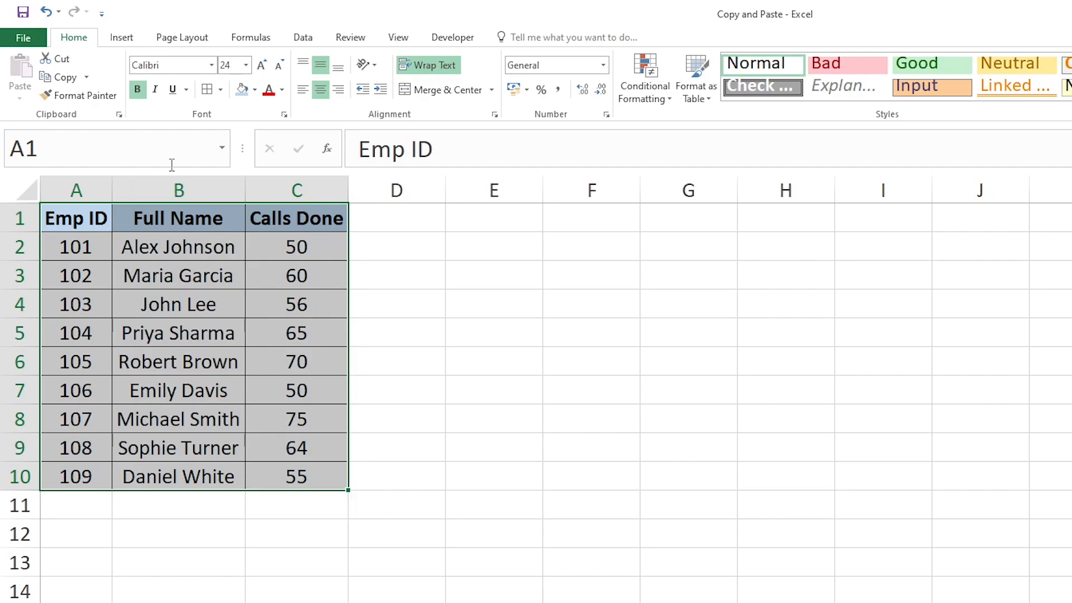
pyautogui.click(67, 79)
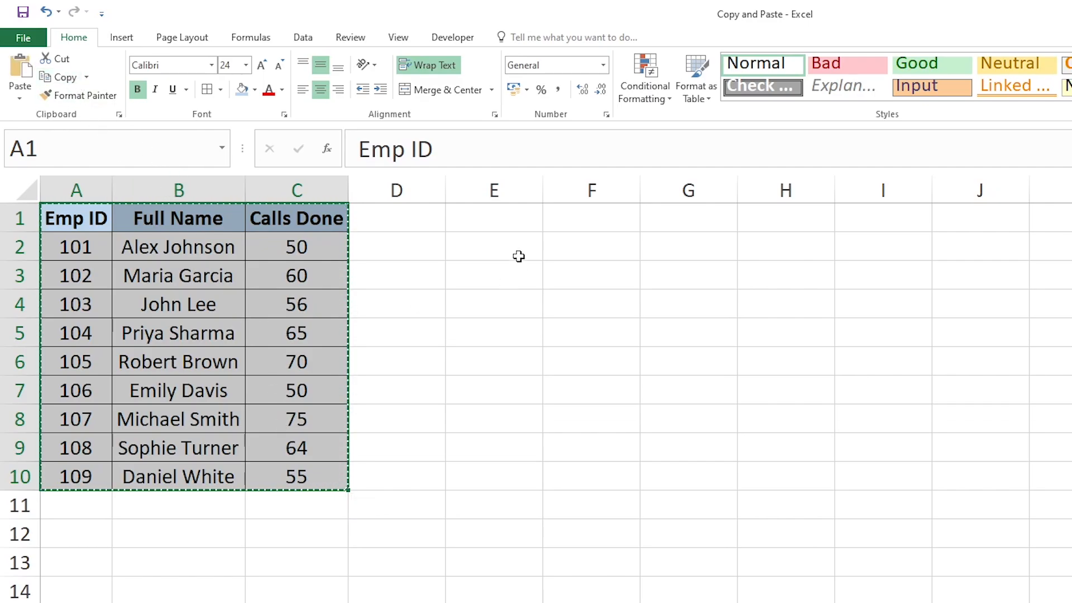
pyautogui.click(512, 225)
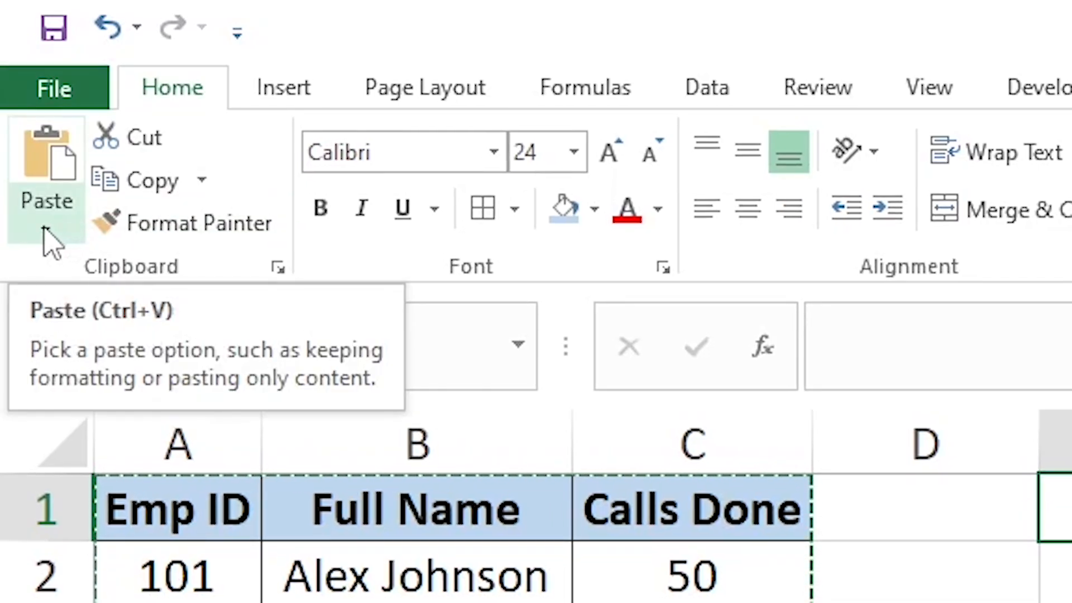
pyautogui.click(46, 230)
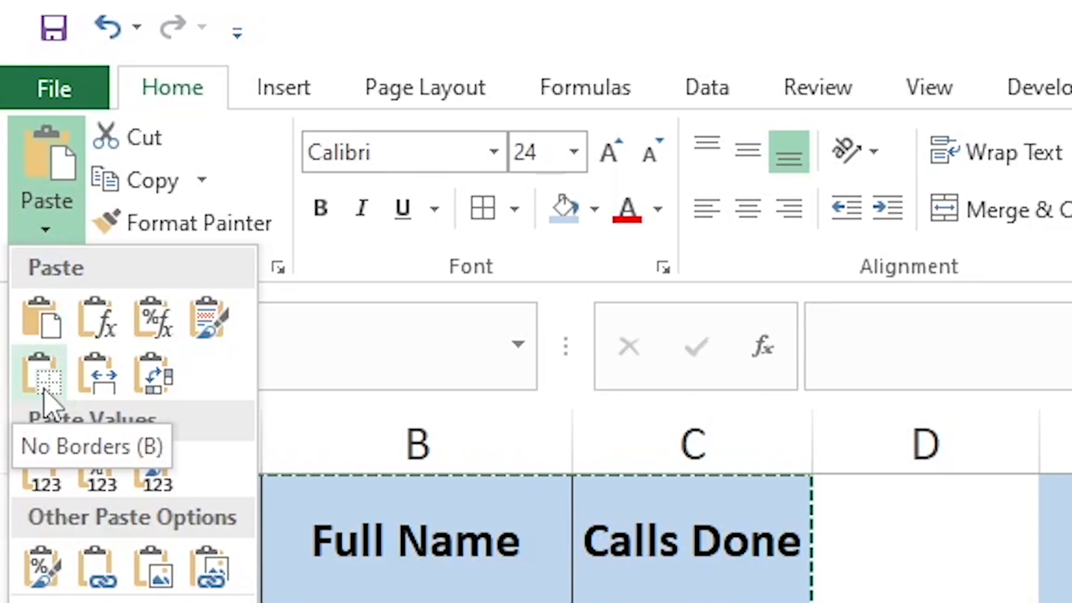
pyautogui.click(44, 389)
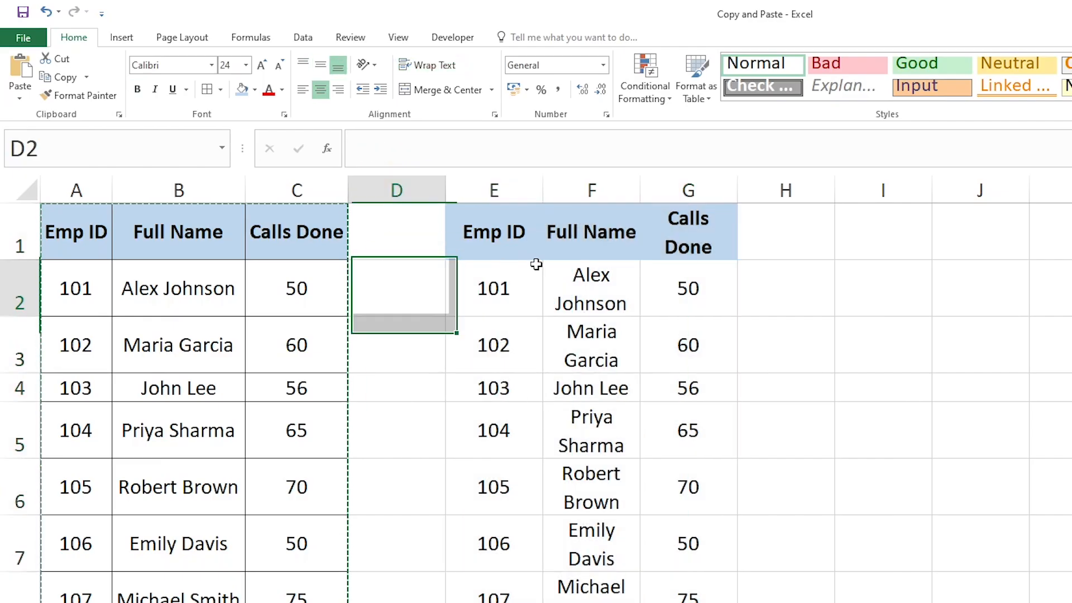
pyautogui.moveTo(637, 192); pyautogui.dragTo(763, 191)
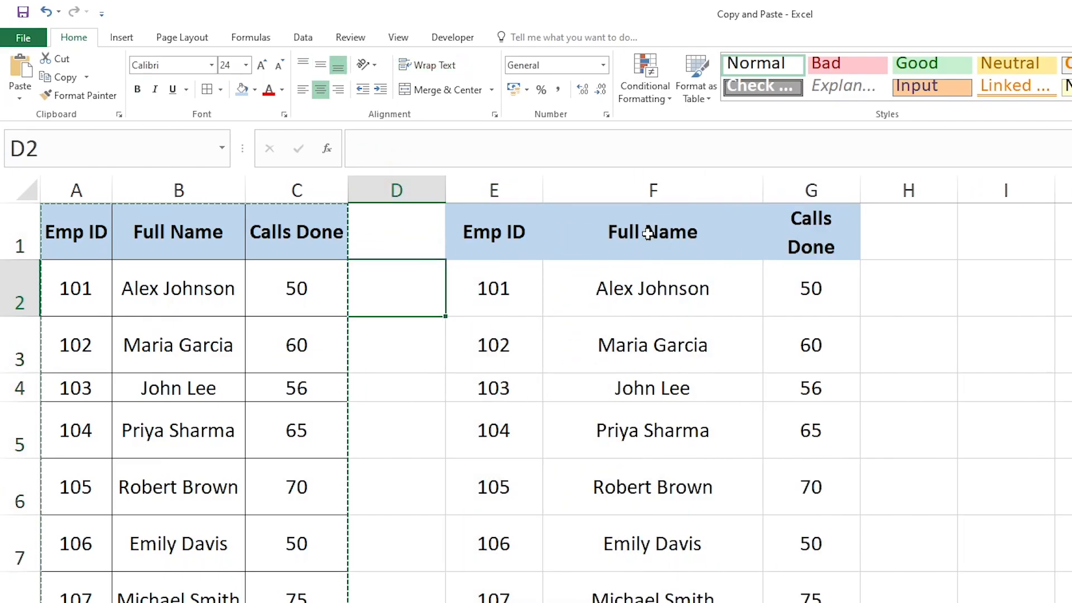
# Autofit the height of all rows on the sheet and cancel the pending copy selection
pyautogui.click(25, 191)
pyautogui.doubleClick(28, 260)
pyautogui.click(803, 268)
pyautogui.click(1060, 388)
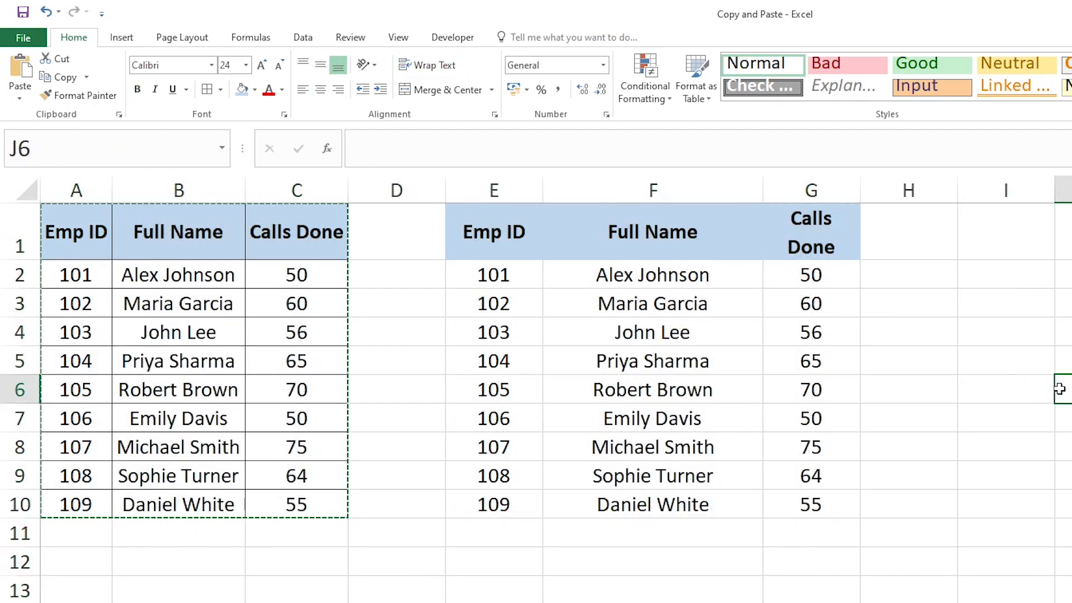
pyautogui.press('Escape')
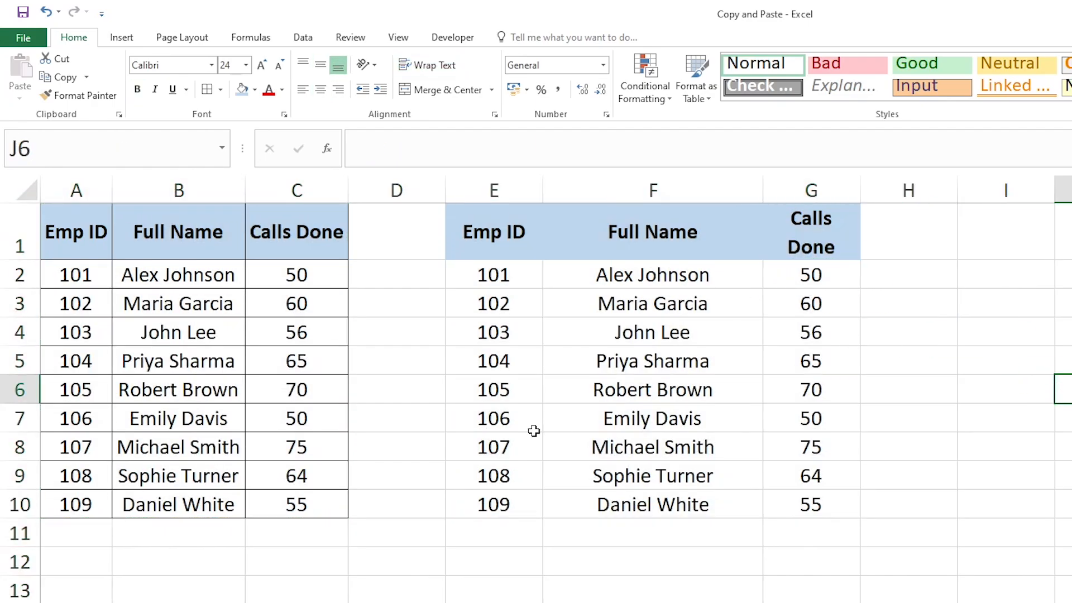
pyautogui.click(677, 383)
pyautogui.click(496, 348)
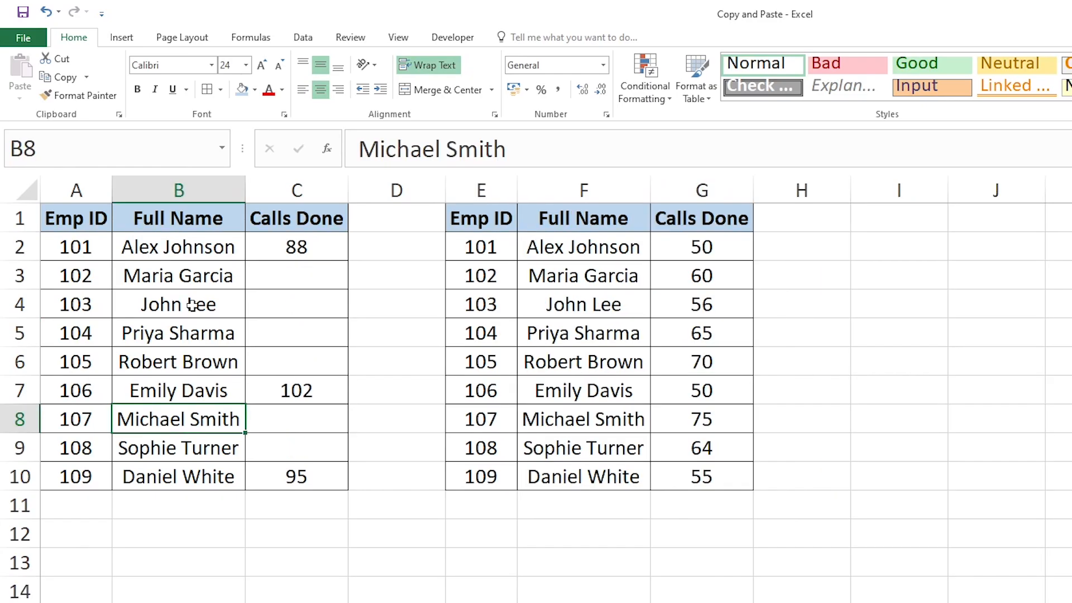
# Compare the Calls Done column with blank cells in C with the filled Calls Done column in G
pyautogui.click(191, 305)
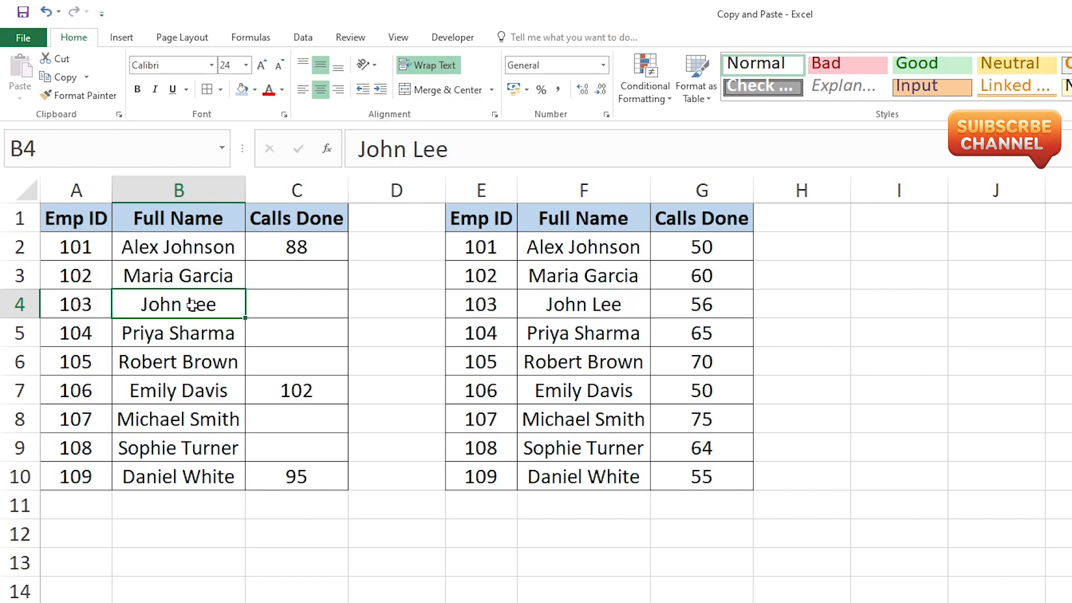
pyautogui.click(170, 257)
pyautogui.moveTo(58, 225); pyautogui.dragTo(307, 482)
pyautogui.click(313, 235)
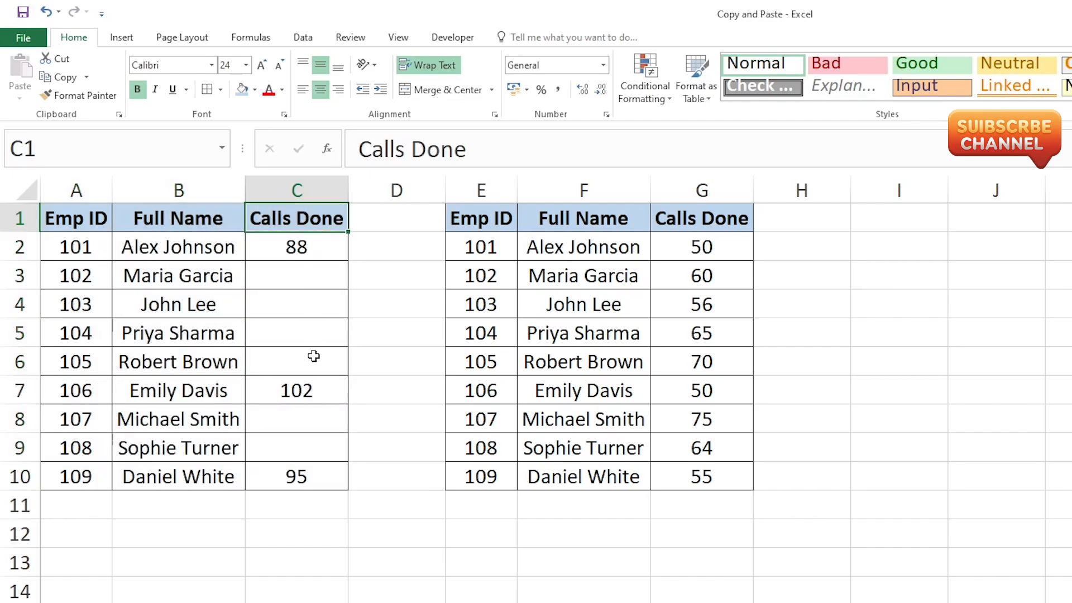
pyautogui.click(314, 352)
pyautogui.click(317, 473)
pyautogui.click(620, 296)
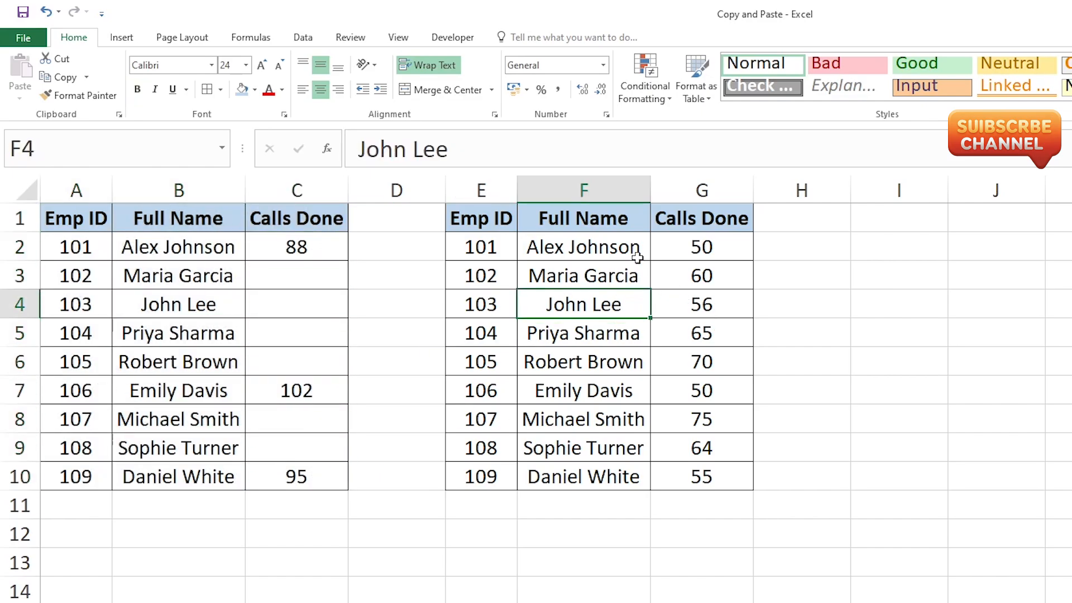
pyautogui.moveTo(683, 245); pyautogui.dragTo(711, 479)
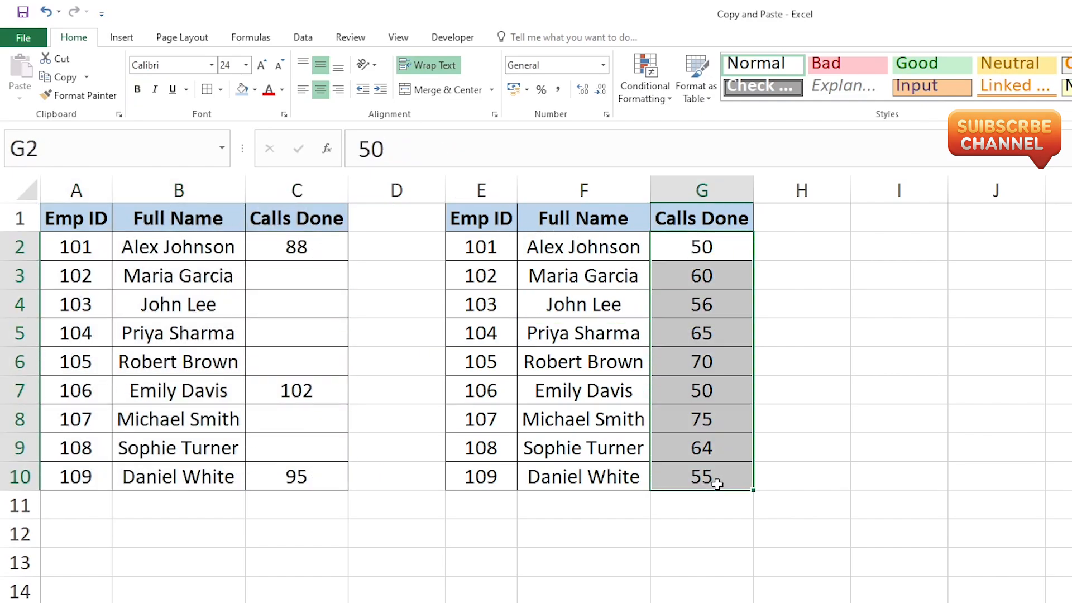
pyautogui.click(696, 377)
pyautogui.click(684, 278)
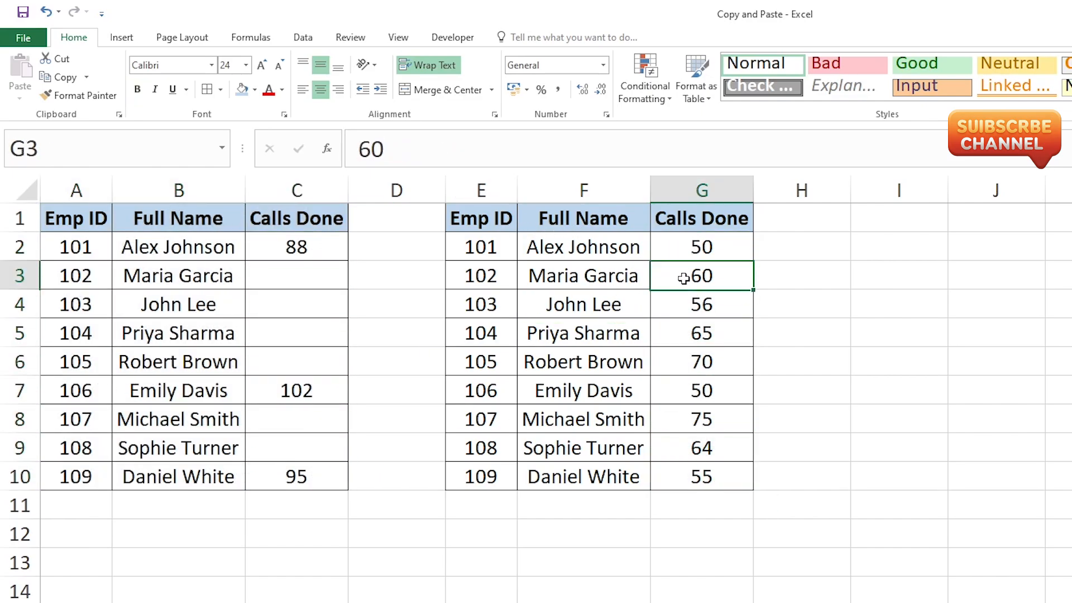
pyautogui.click(314, 256)
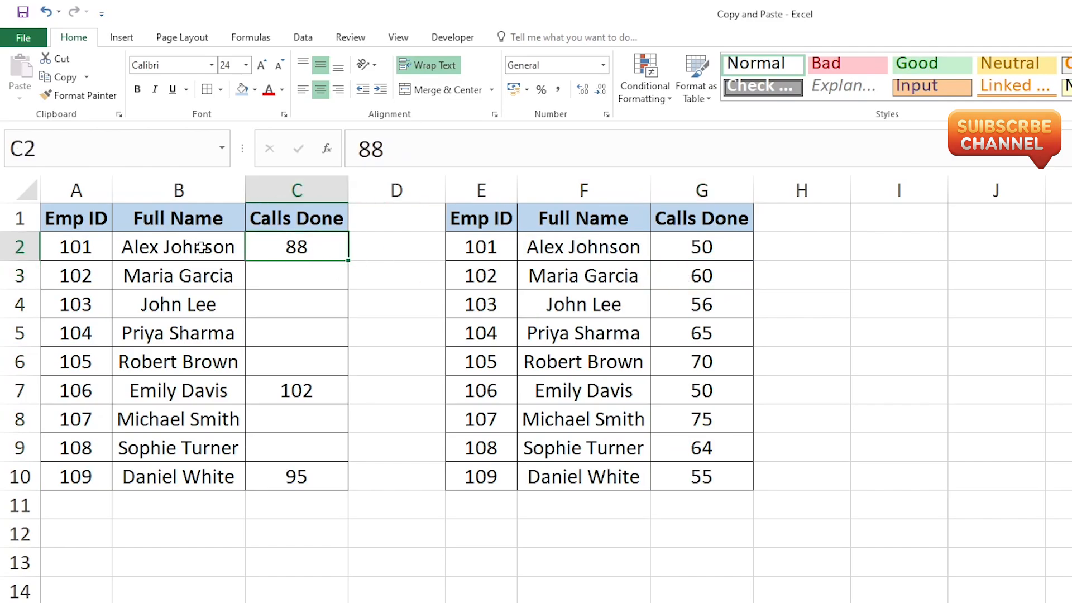
pyautogui.click(330, 501)
pyautogui.click(691, 320)
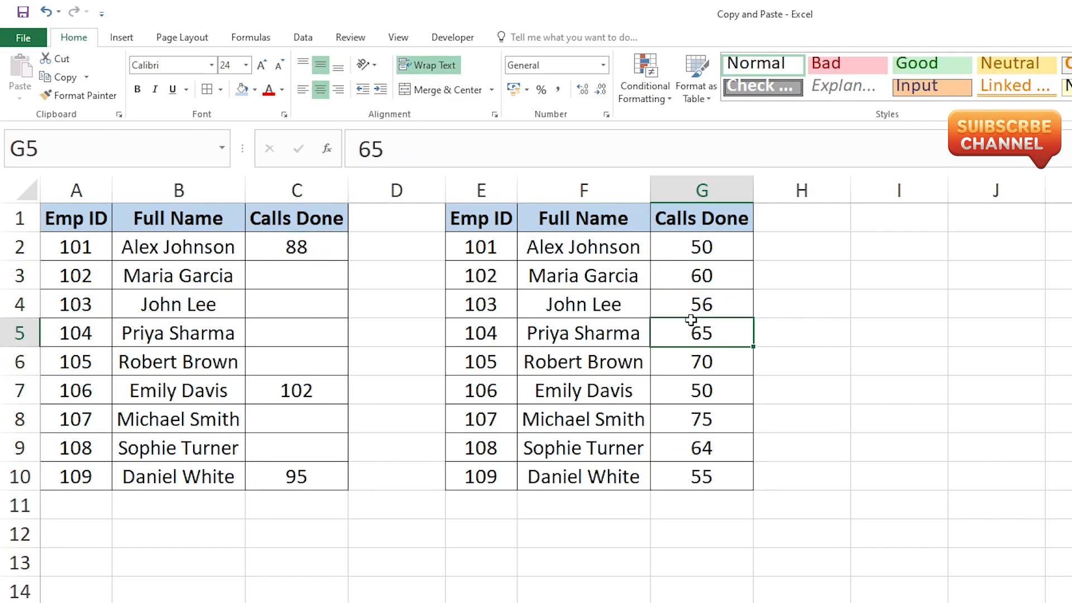
# Enter the updated Calls Done values manually in the second table: 88 in G2, 102 in G7 and 95 in G10
pyautogui.click(699, 255)
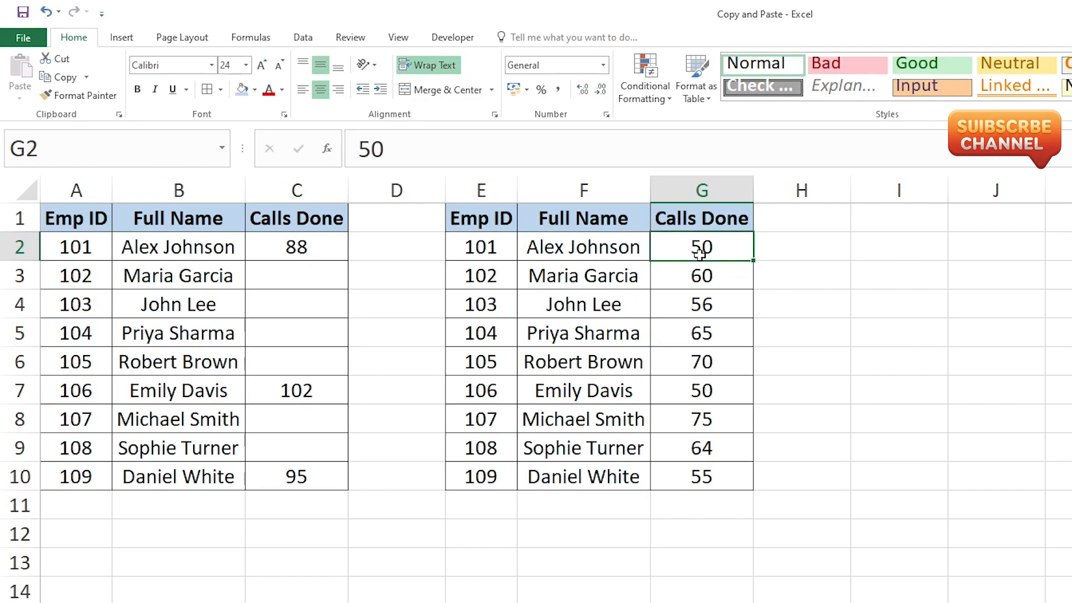
pyautogui.hotkey('ctrl', 'v')
pyautogui.press('Down')
pyautogui.click(691, 394)
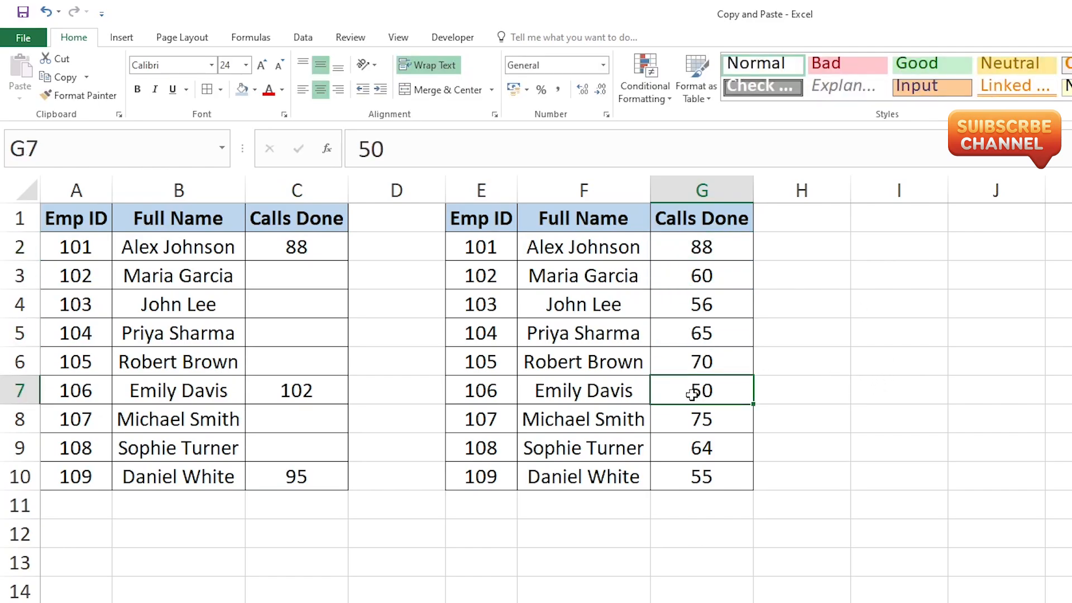
pyautogui.write('102')
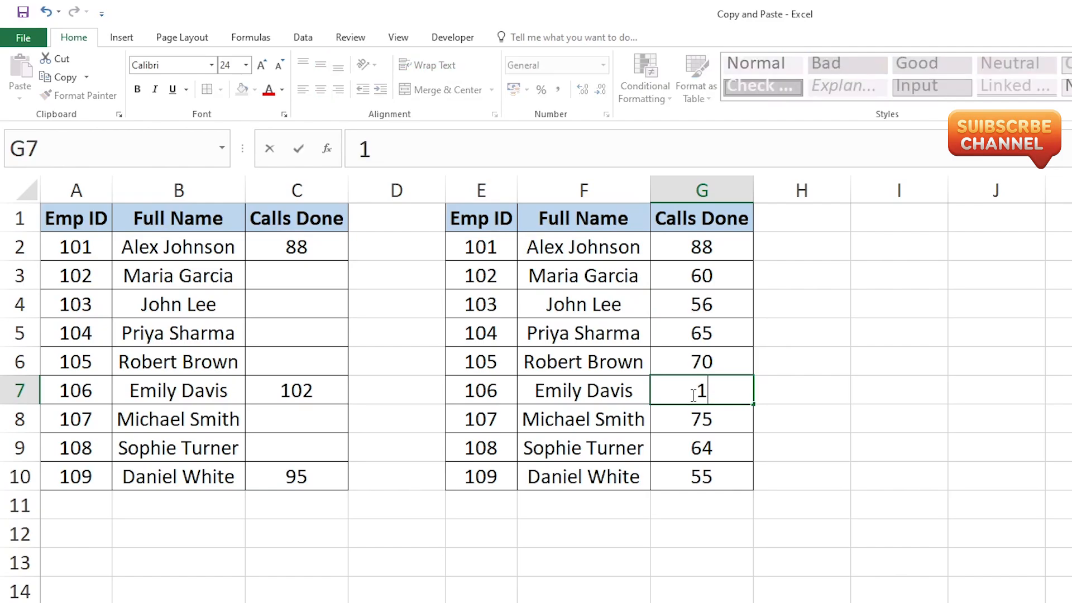
pyautogui.press('Return')
pyautogui.click(694, 476)
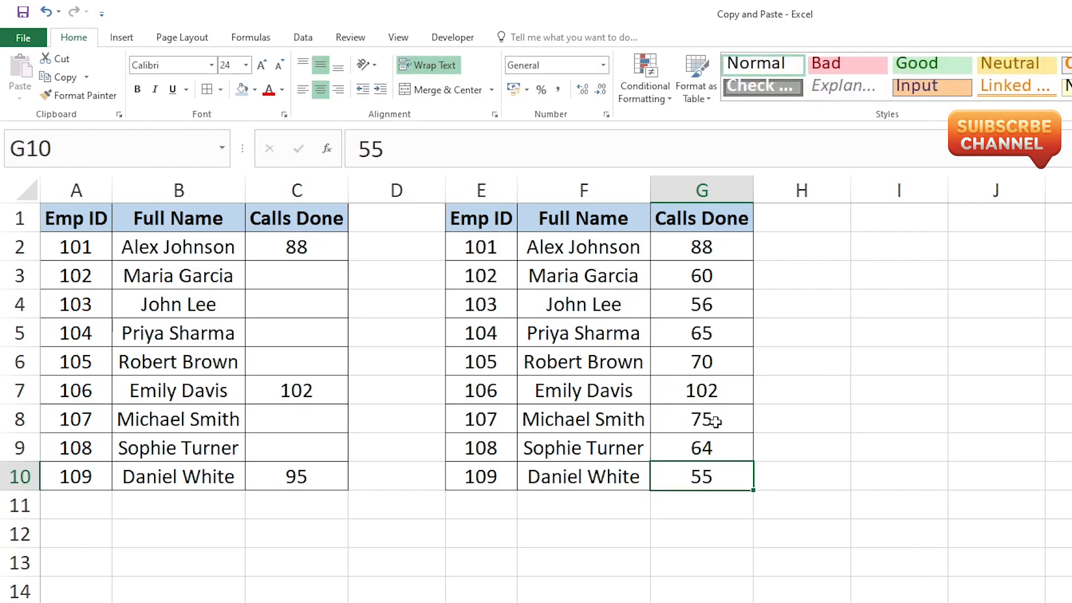
pyautogui.write('95')
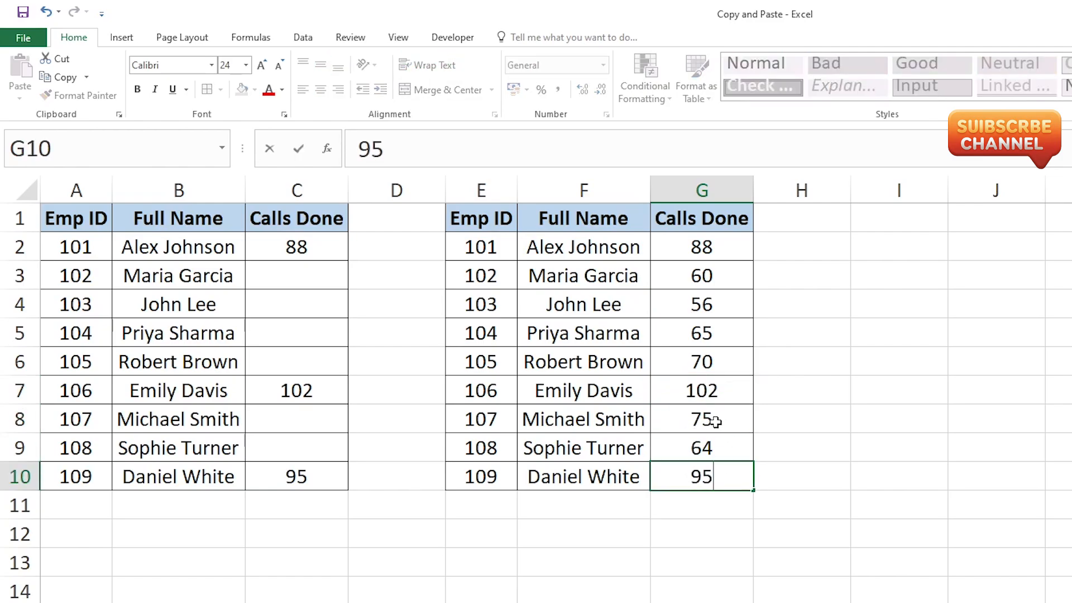
pyautogui.press('Return')
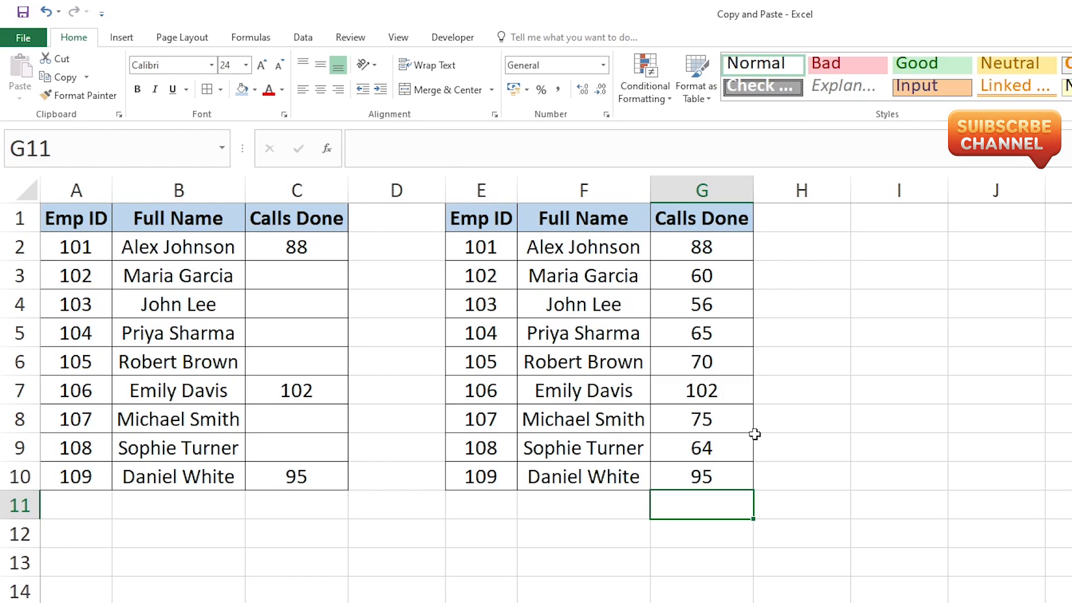
# Undo the three manual Calls Done entries in column G
pyautogui.hotkey('ctrl', 'z')
pyautogui.hotkey('ctrl', 'z')
pyautogui.hotkey('ctrl', 'z')
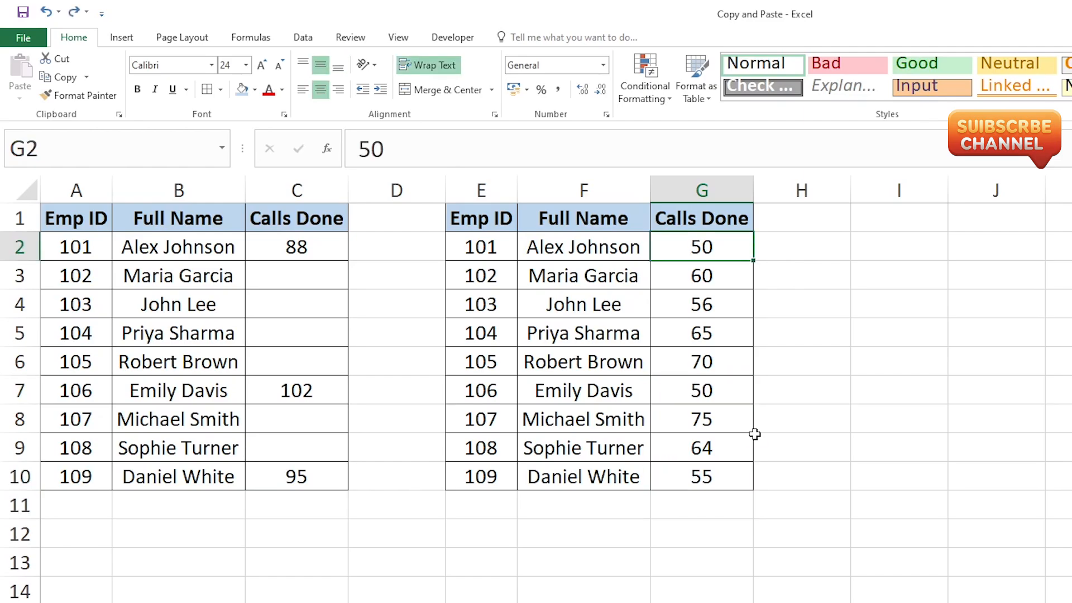
# Copy the Calls Done cells C2:C10, including the blank ones
pyautogui.click(335, 320)
pyautogui.moveTo(301, 248); pyautogui.dragTo(274, 473)
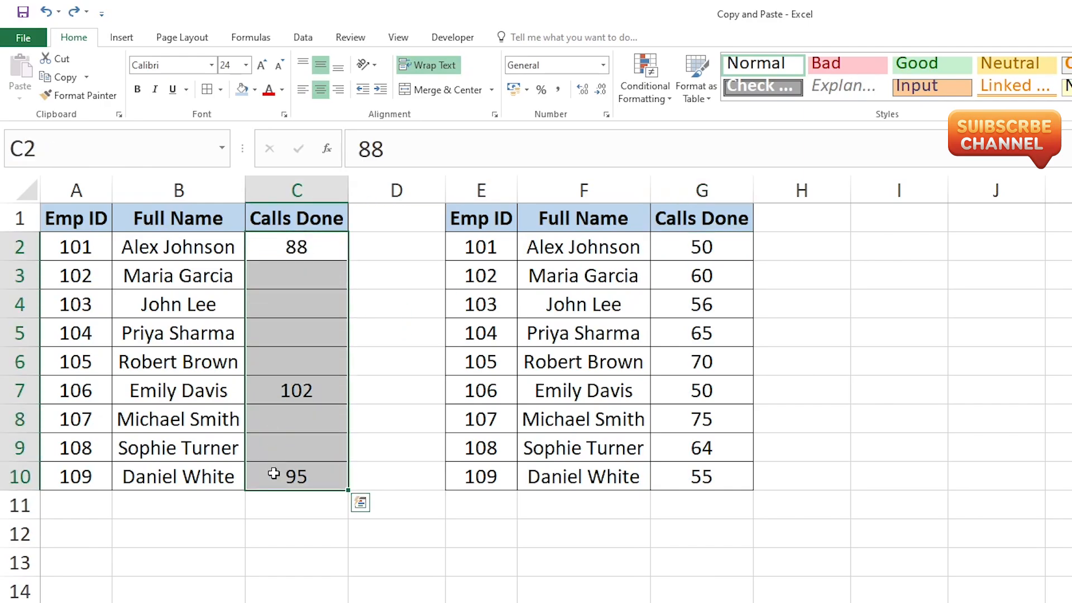
pyautogui.hotkey('ctrl', 'c')
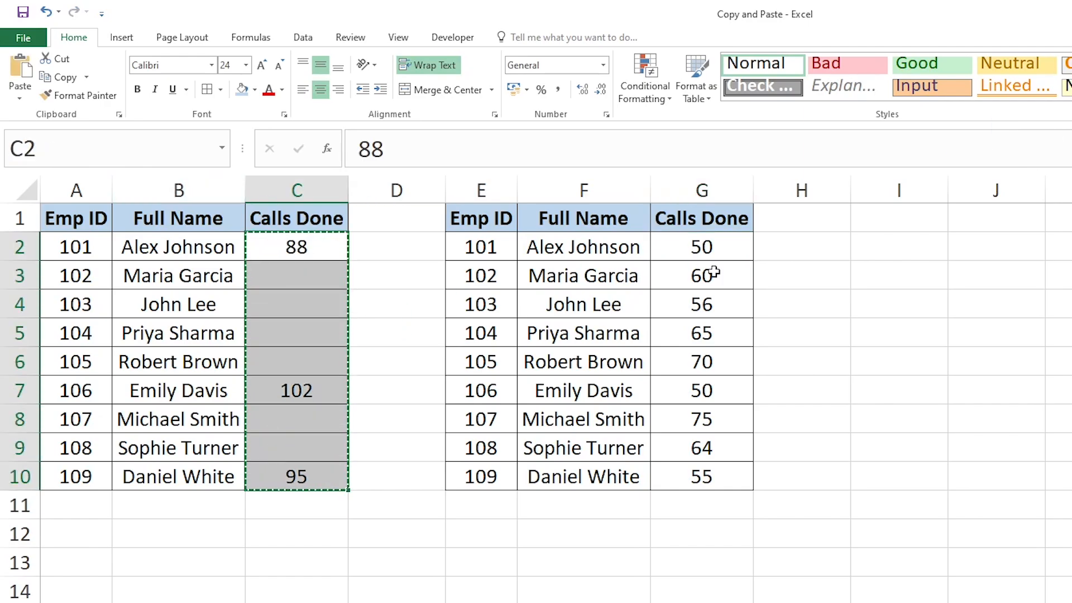
# Paste the copied cells at G2 with Paste Special, using Values and Skip blanks
pyautogui.click(698, 249)
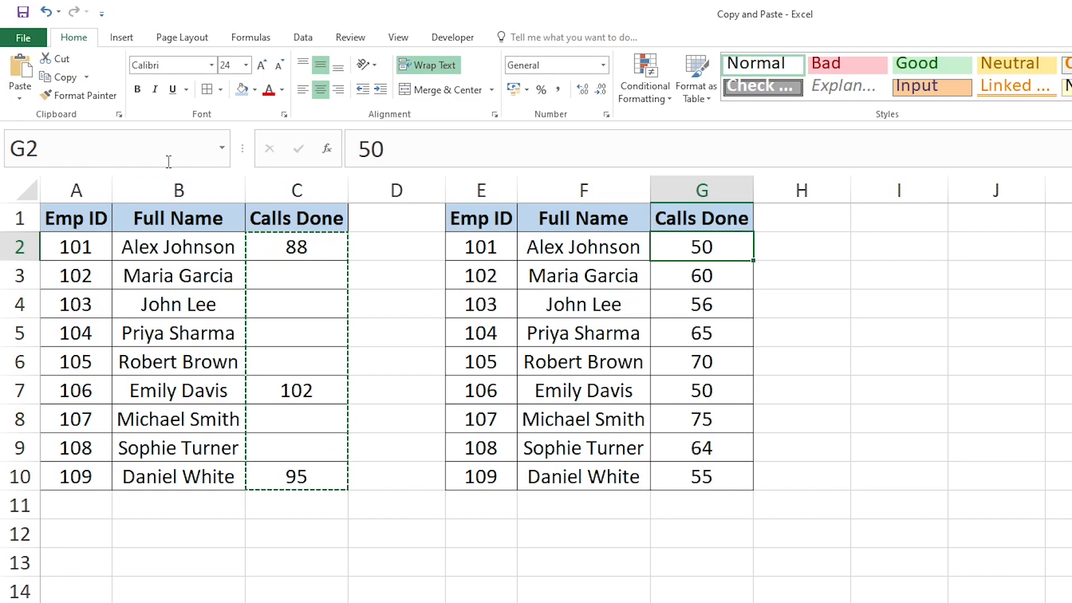
pyautogui.click(22, 99)
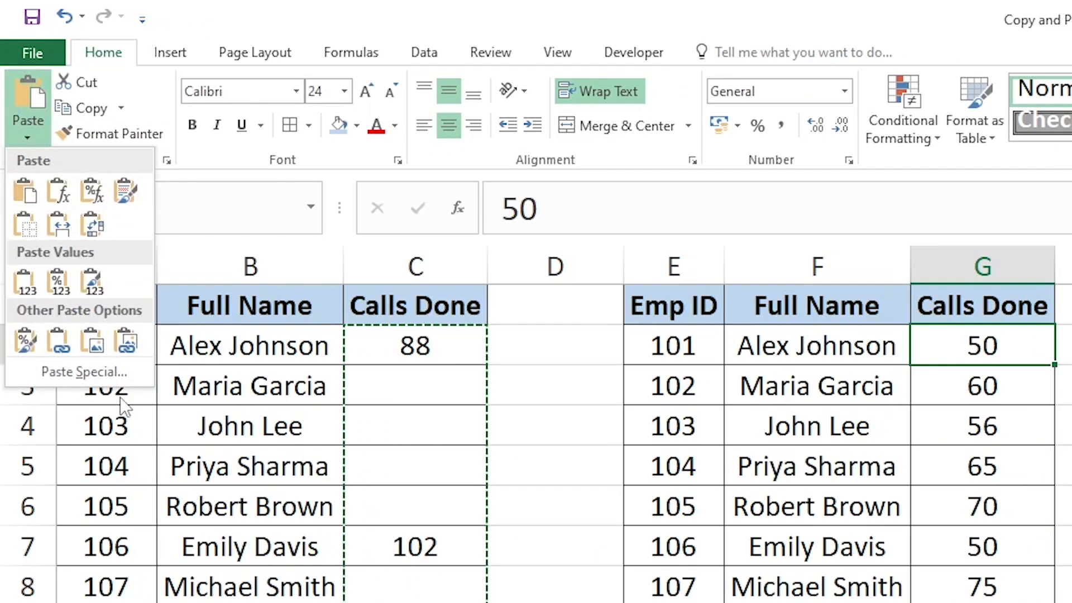
pyautogui.click(48, 269)
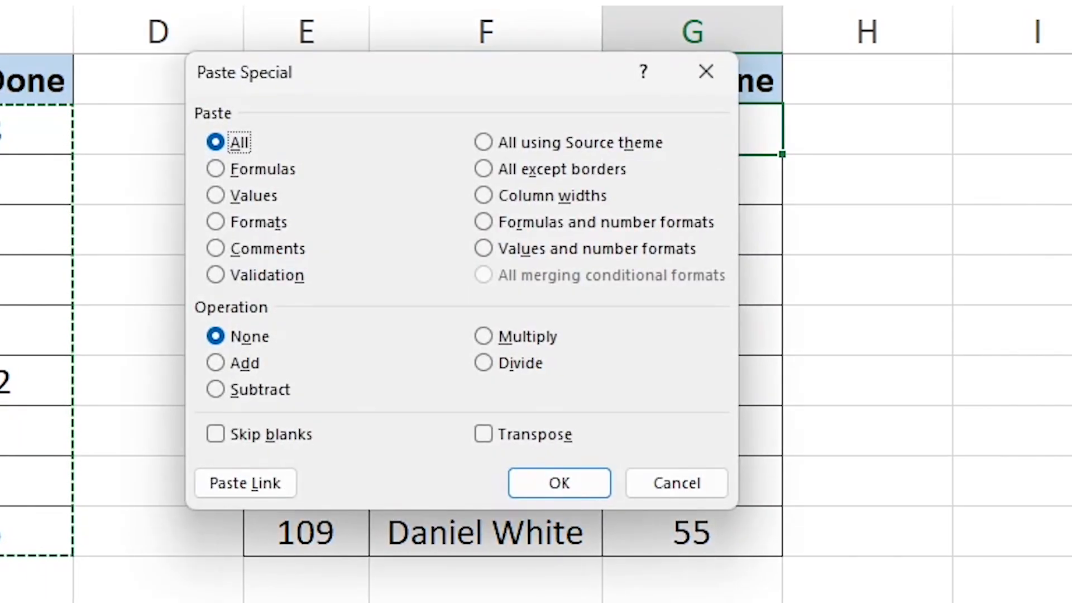
pyautogui.click(238, 434)
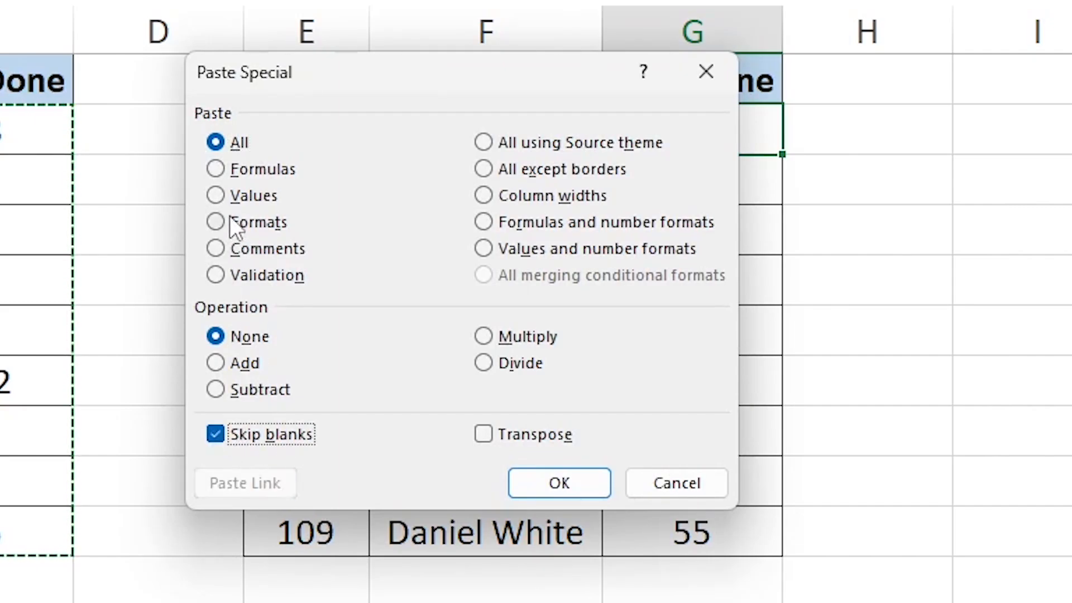
pyautogui.click(225, 199)
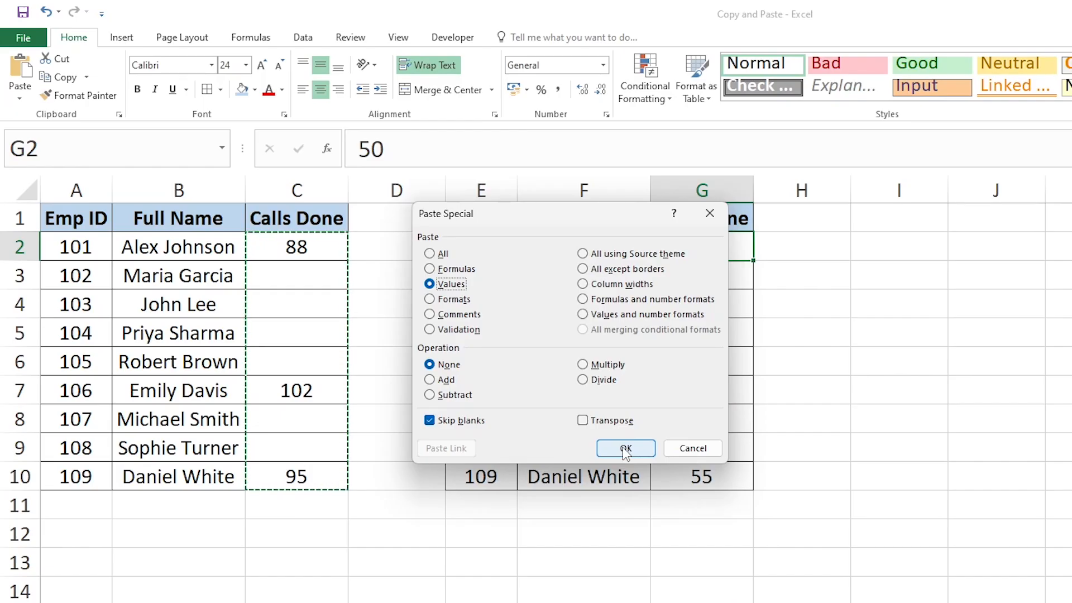
pyautogui.click(550, 480)
pyautogui.click(771, 448)
pyautogui.click(704, 247)
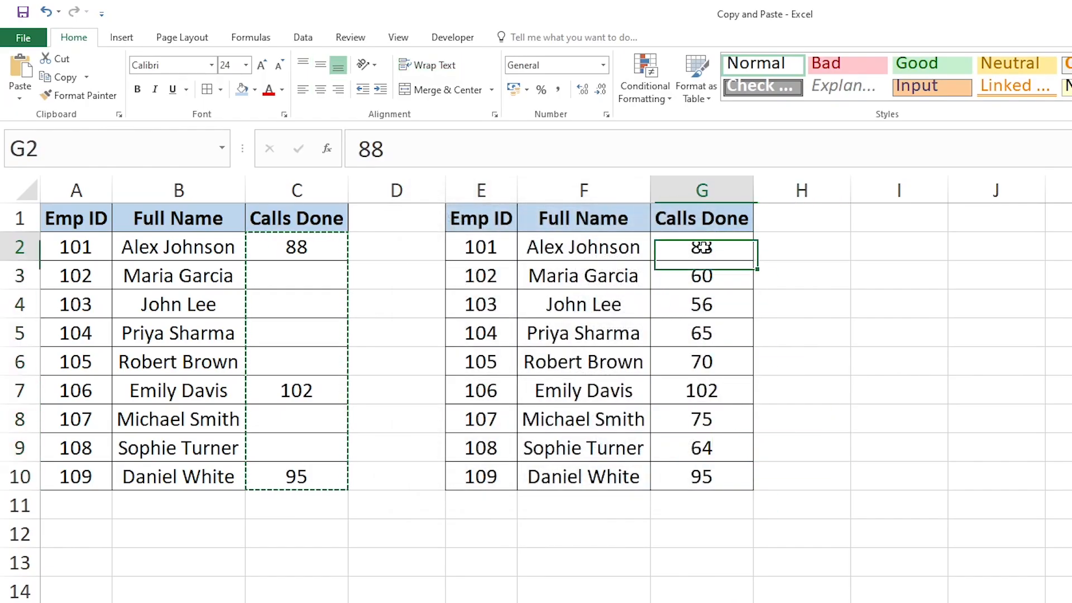
pyautogui.press('Down')
pyautogui.press('Down')
pyautogui.press('Down')
pyautogui.press('Down')
pyautogui.press('Down')
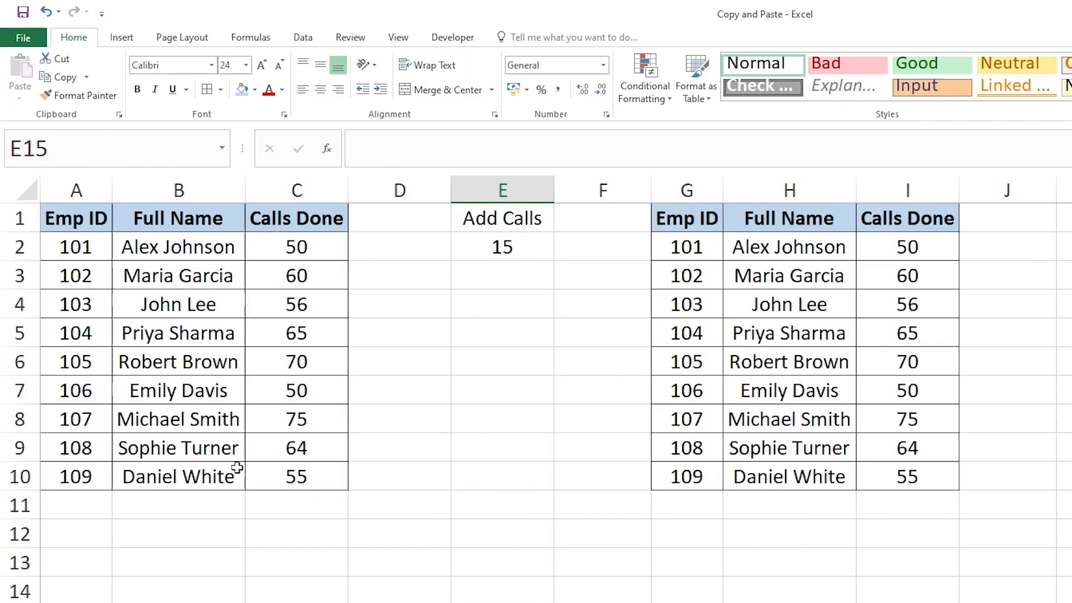
# Look over the Emp ID, Full Name and Calls Done columns and the Add Calls value in E2
pyautogui.click(94, 226)
pyautogui.moveTo(328, 225); pyautogui.dragTo(296, 480)
pyautogui.click(506, 252)
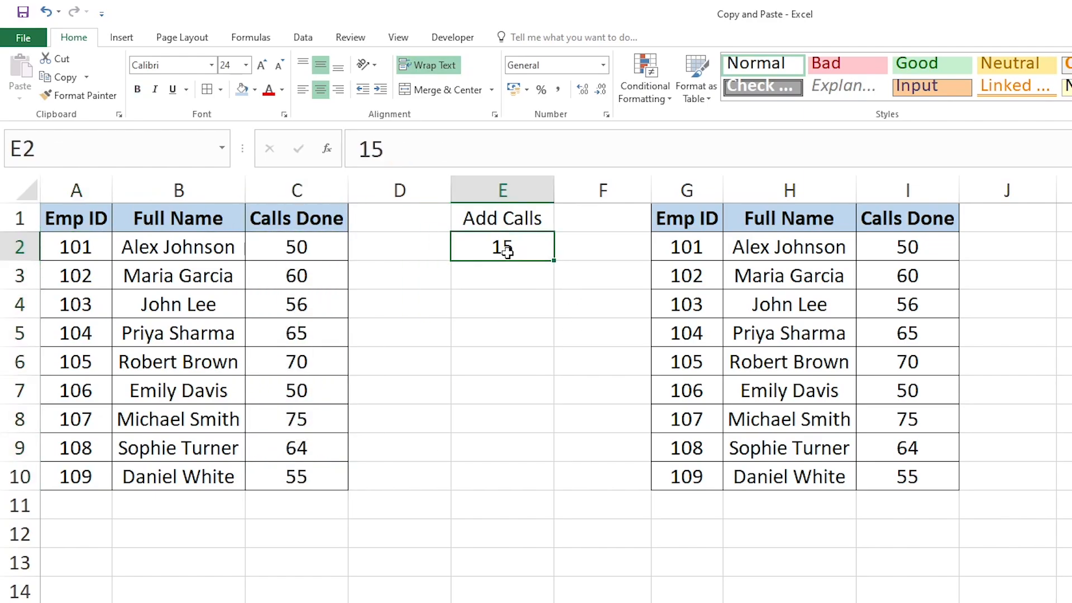
pyautogui.click(80, 243)
pyautogui.click(183, 310)
pyautogui.click(220, 452)
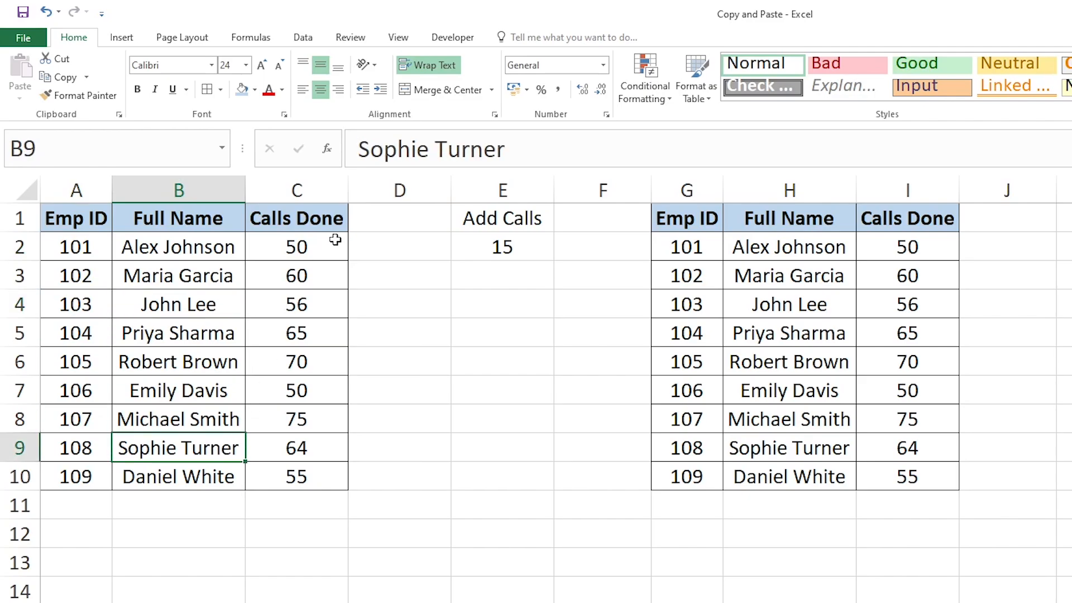
pyautogui.click(298, 242)
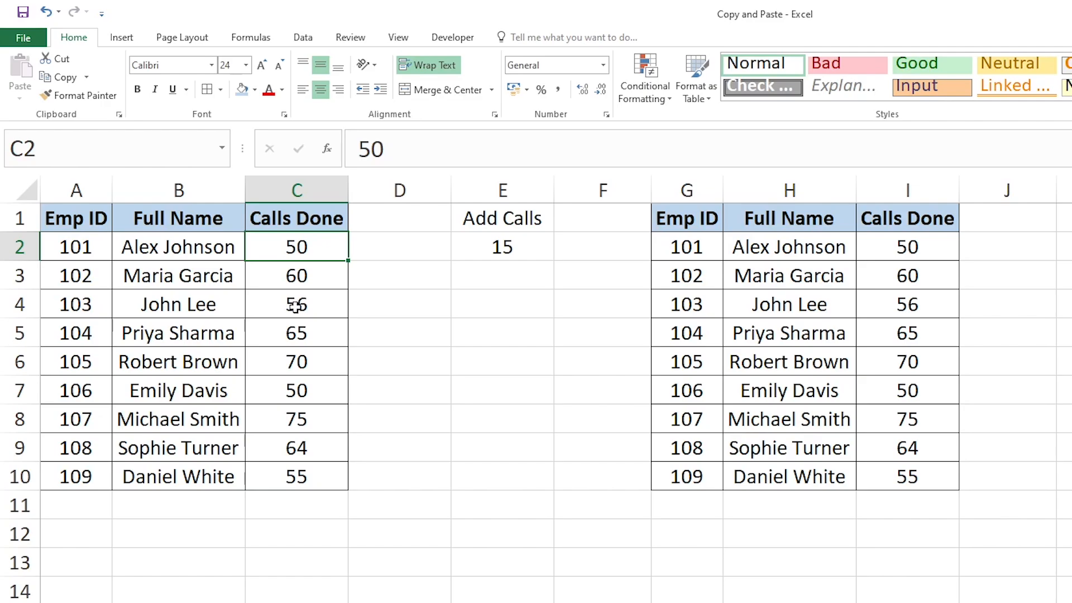
pyautogui.doubleClick(494, 247)
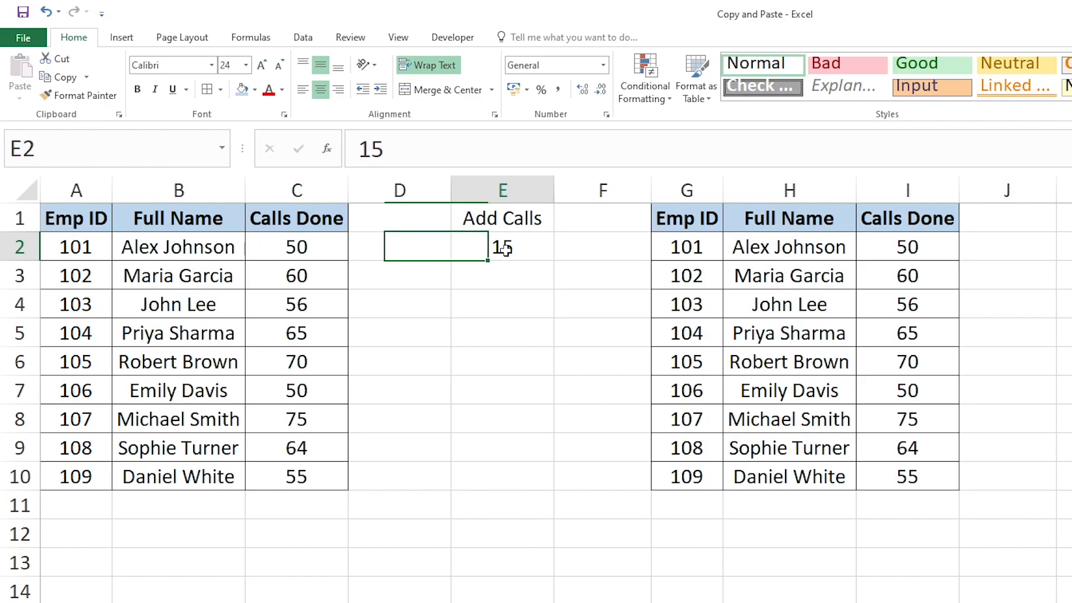
pyautogui.click(495, 297)
pyautogui.click(289, 338)
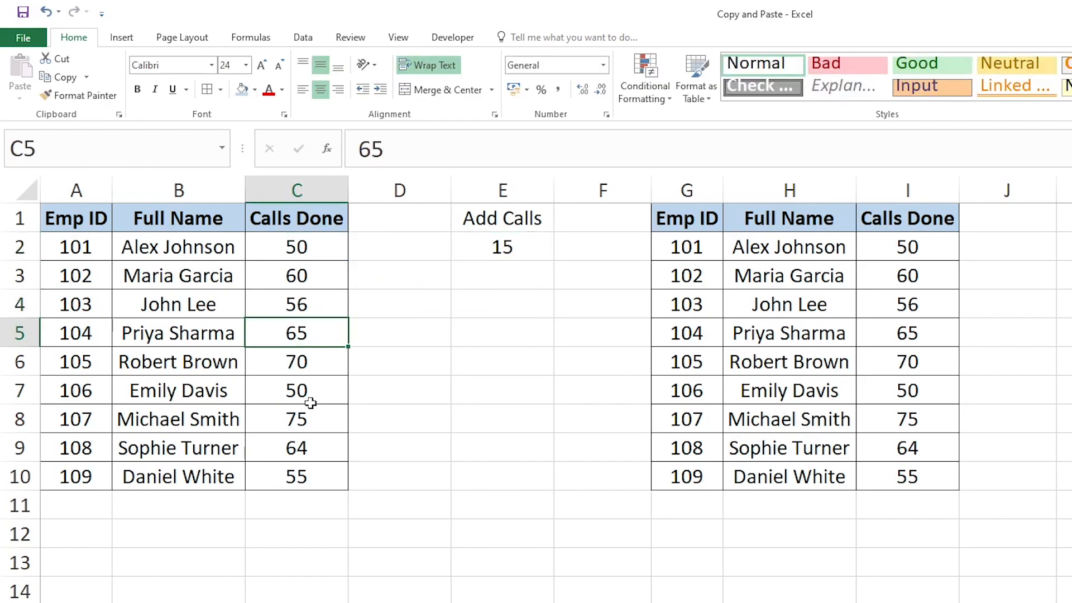
# Enter the increased Calls Done values 65 in C2 and 75 in C3, and undo both entries
pyautogui.click(295, 246)
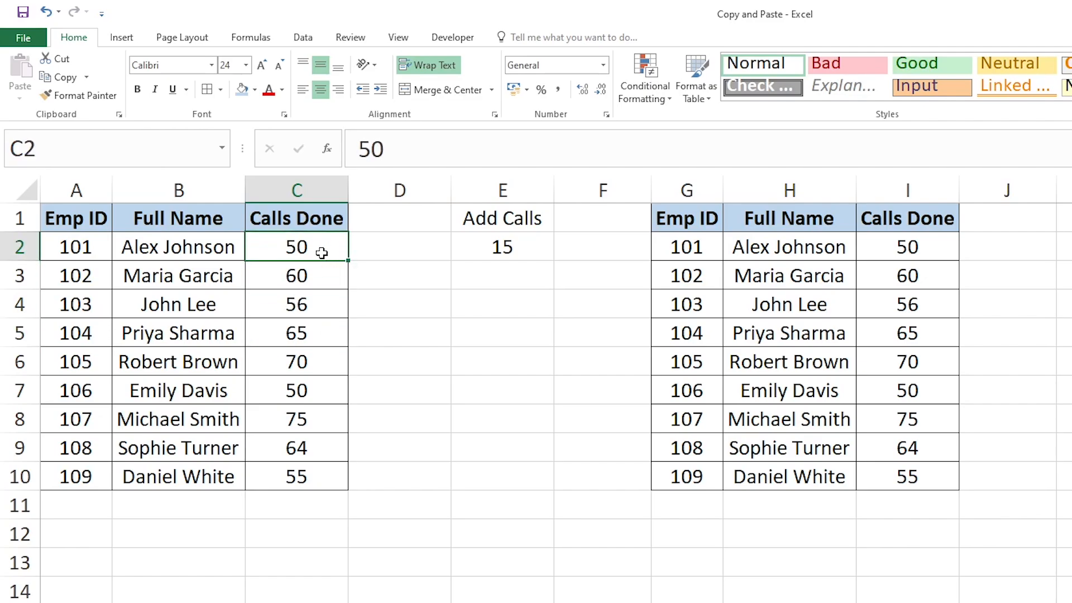
pyautogui.write('65')
pyautogui.press('Return')
pyautogui.write('75')
pyautogui.press('Return')
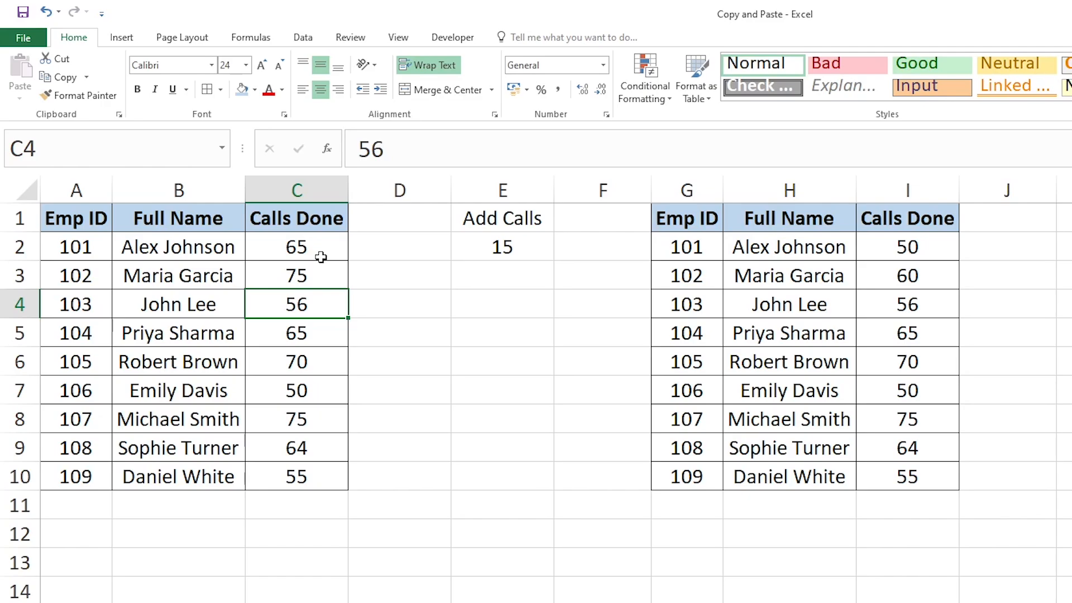
pyautogui.hotkey('ctrl', 'z')
pyautogui.hotkey('ctrl', 'z')
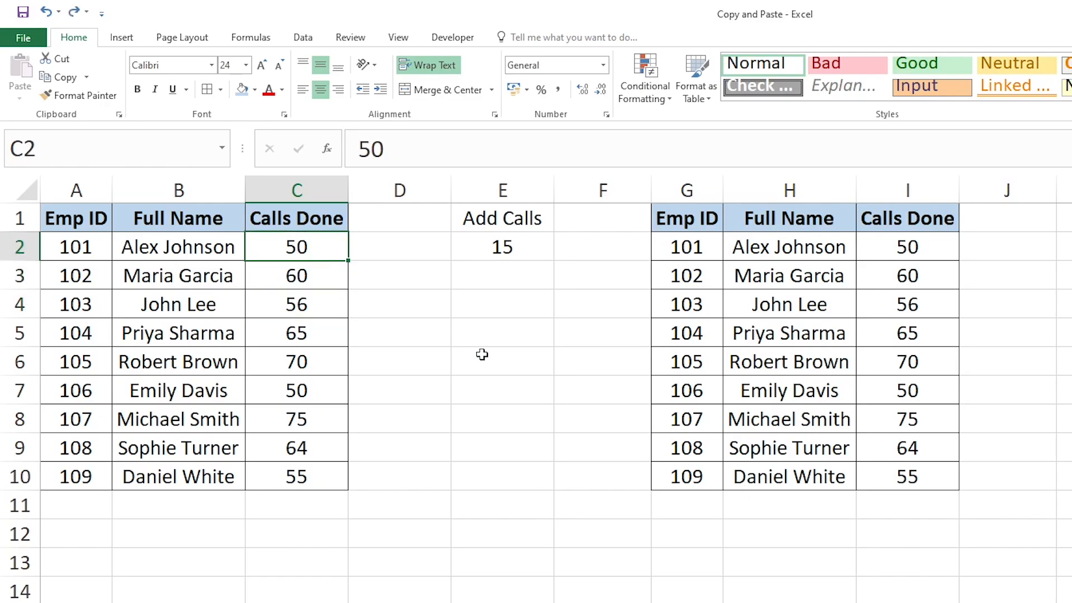
# Copy the Add Calls value in E2
pyautogui.click(459, 362)
pyautogui.click(490, 253)
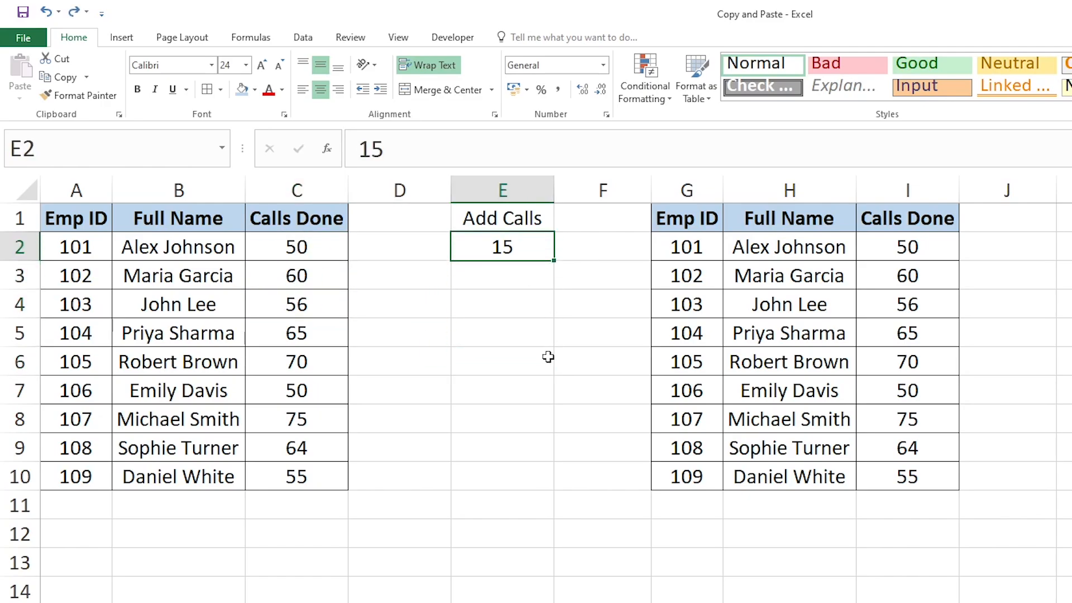
pyautogui.click(62, 77)
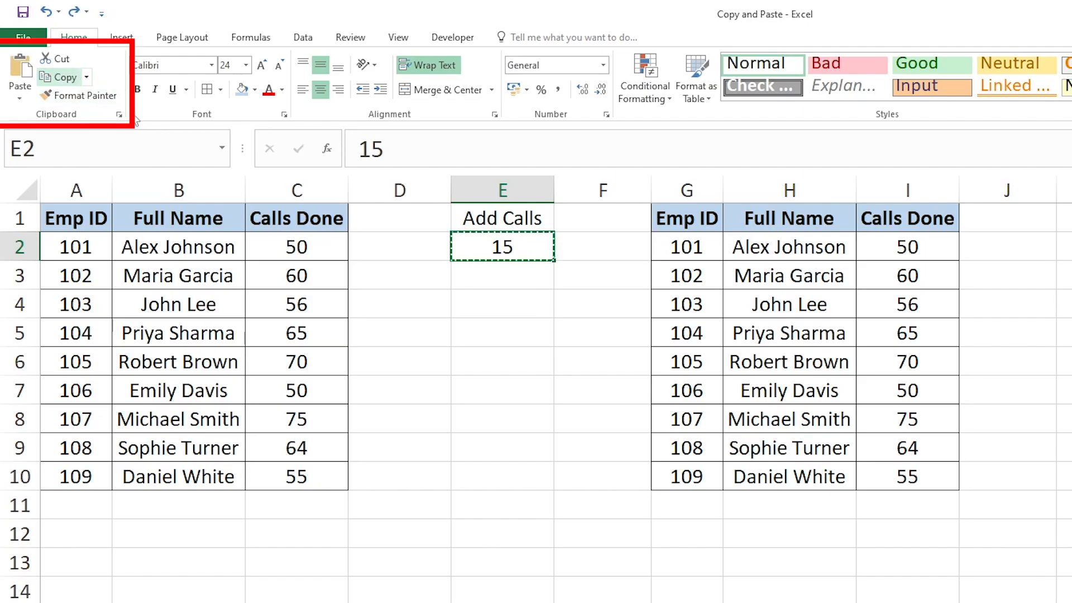
# Add the copied value to the Calls Done cells I2:I10 with Paste Special, using Values and Add
pyautogui.moveTo(916, 246); pyautogui.dragTo(916, 466)
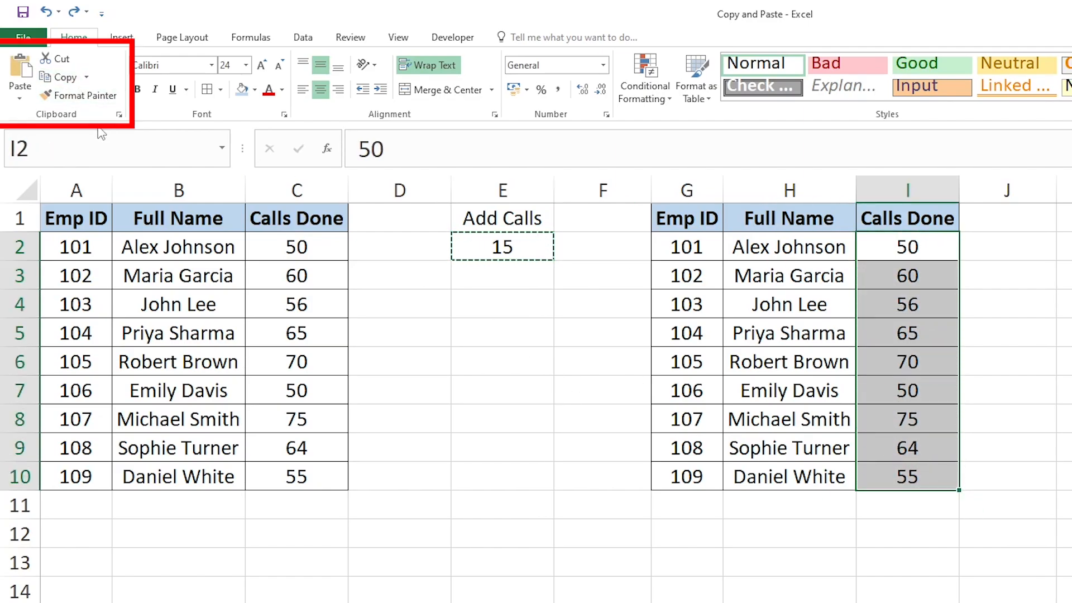
pyautogui.click(20, 99)
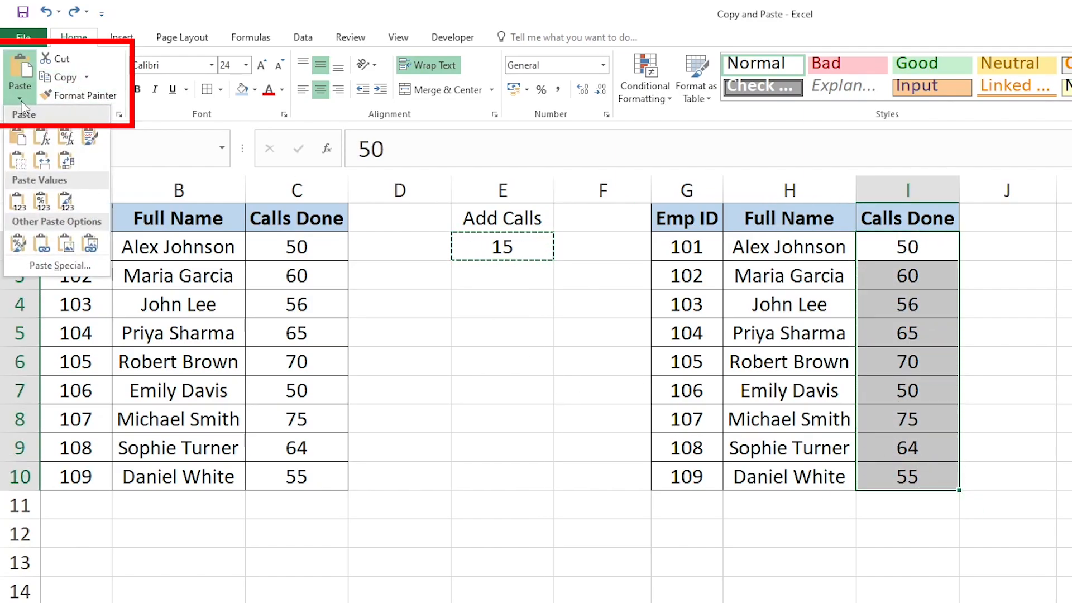
pyautogui.click(59, 265)
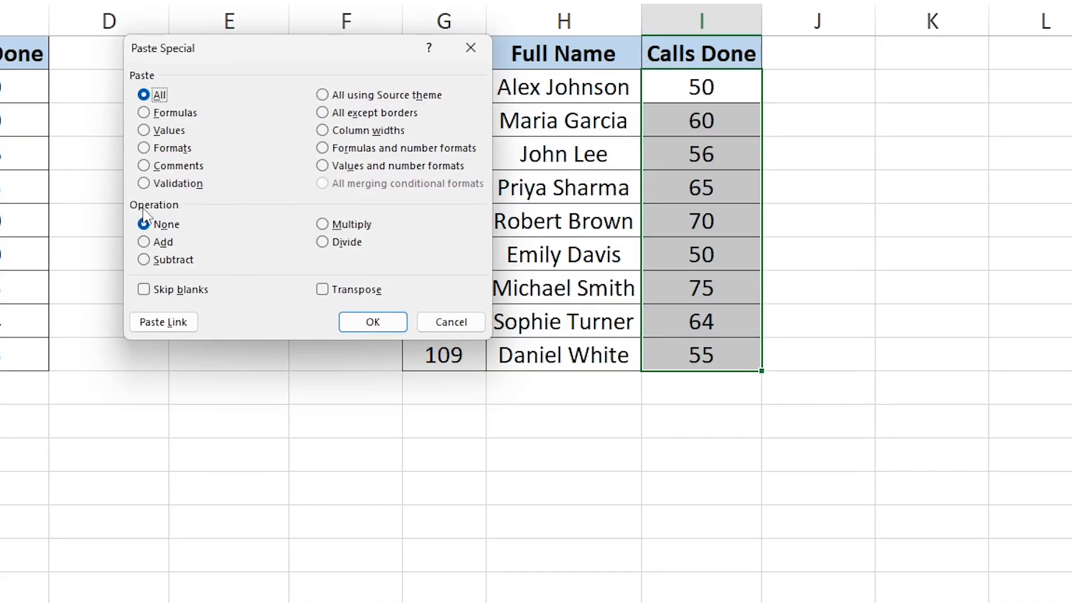
pyautogui.click(155, 242)
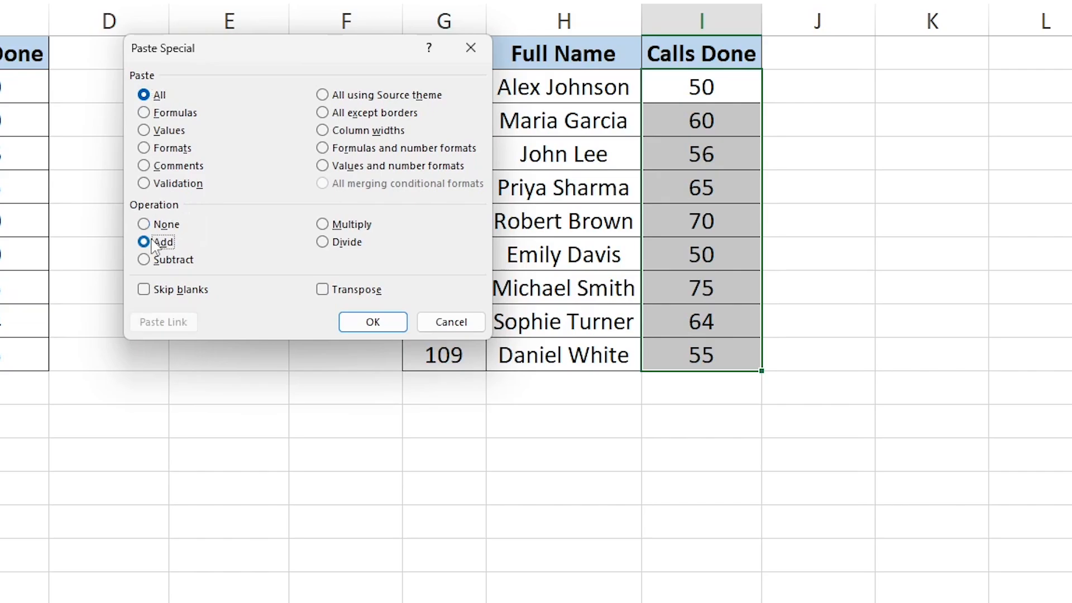
pyautogui.click(158, 134)
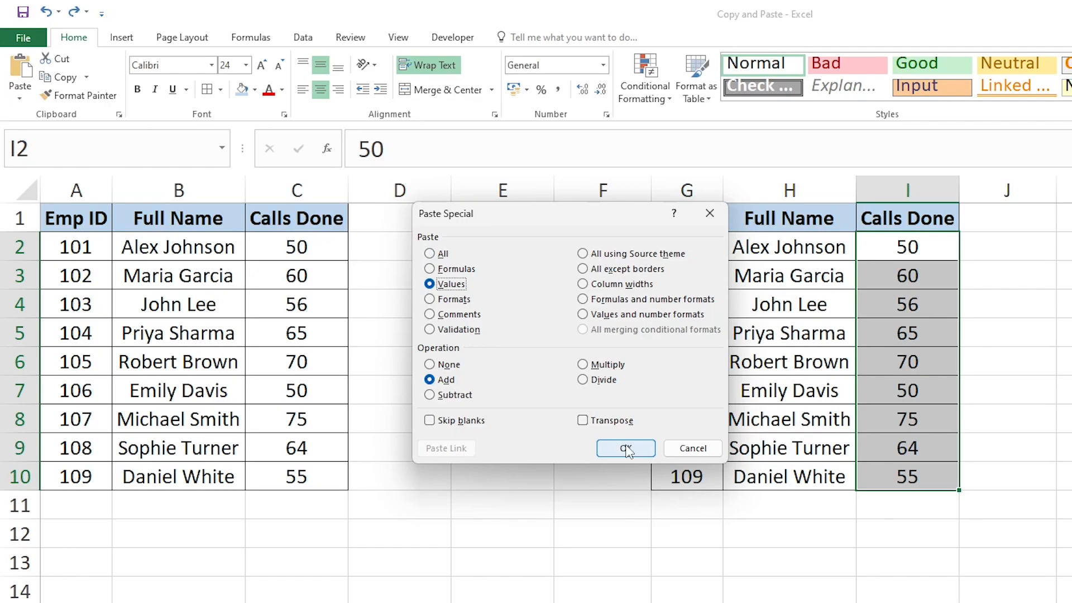
pyautogui.click(626, 448)
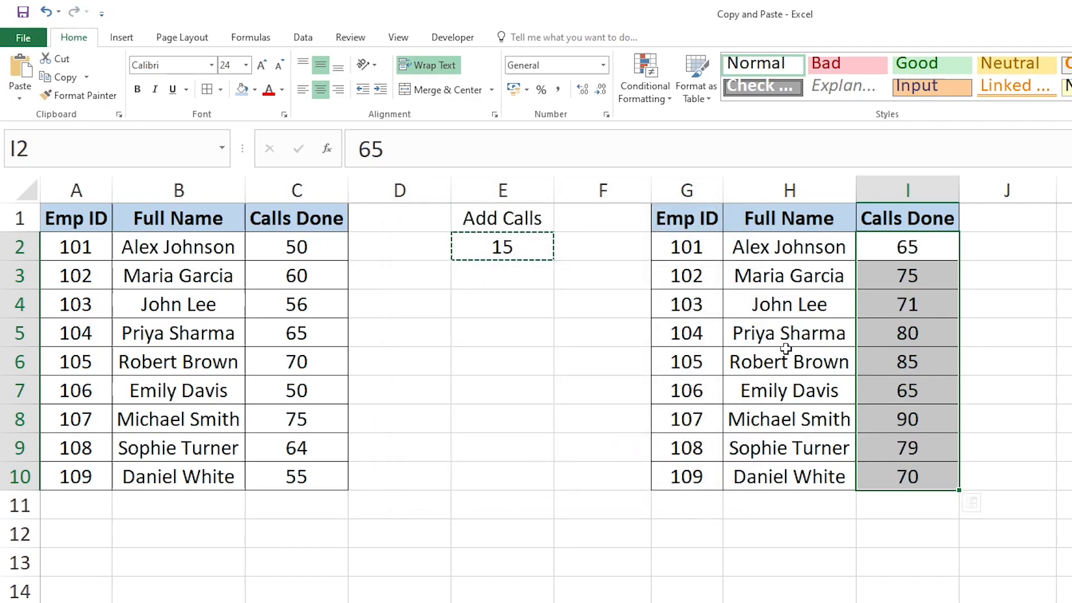
pyautogui.click(867, 308)
pyautogui.click(909, 258)
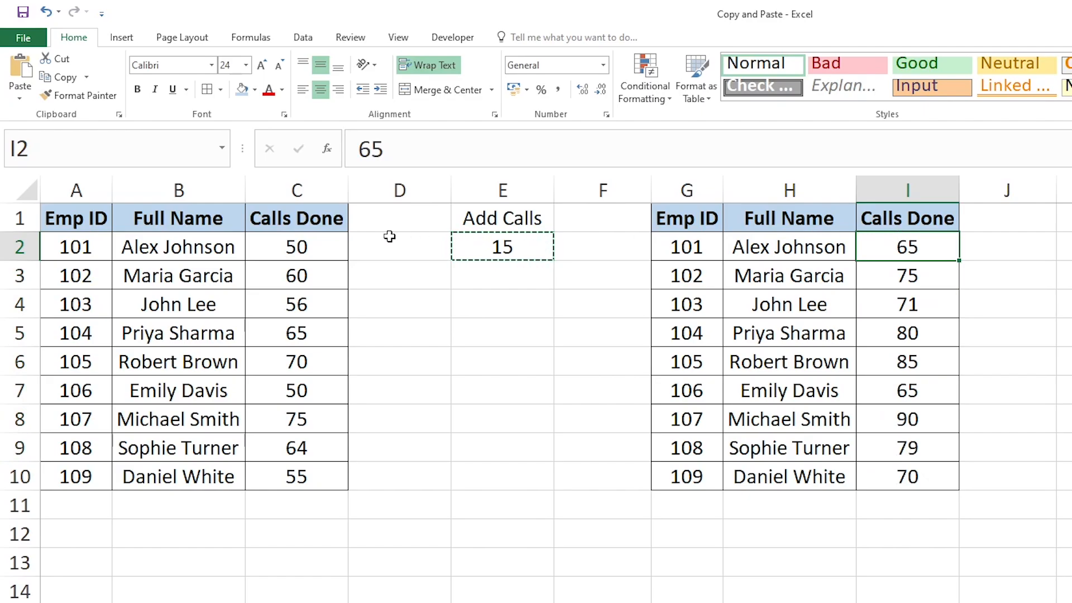
pyautogui.click(925, 306)
pyautogui.click(933, 363)
pyautogui.click(929, 447)
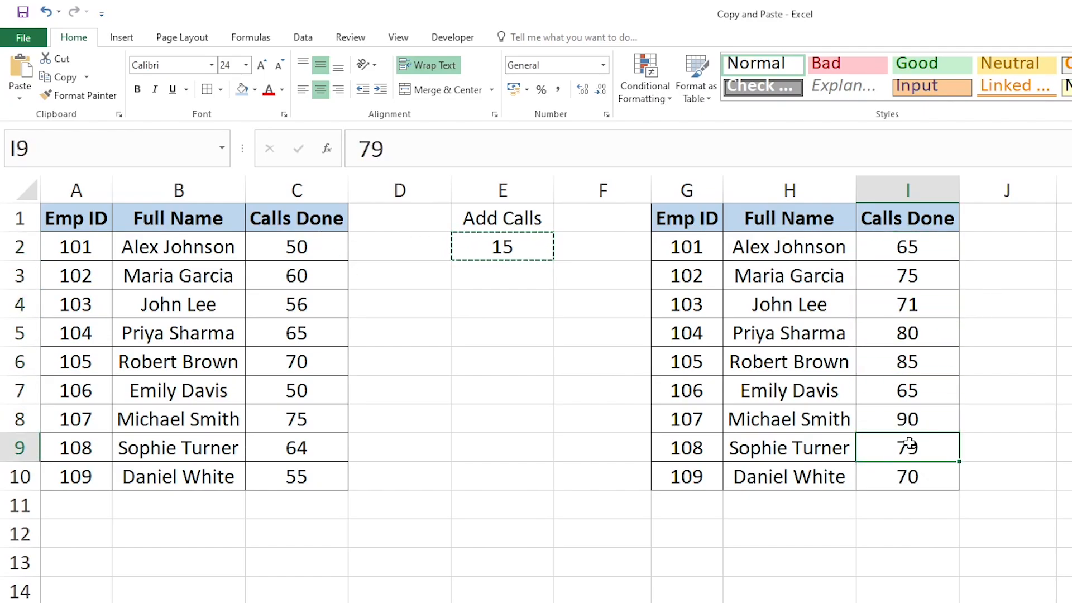
# Clear the Calls Done cells I2:I10 and fill all of them with 10
pyautogui.moveTo(915, 250); pyautogui.dragTo(907, 481)
pyautogui.press('Delete')
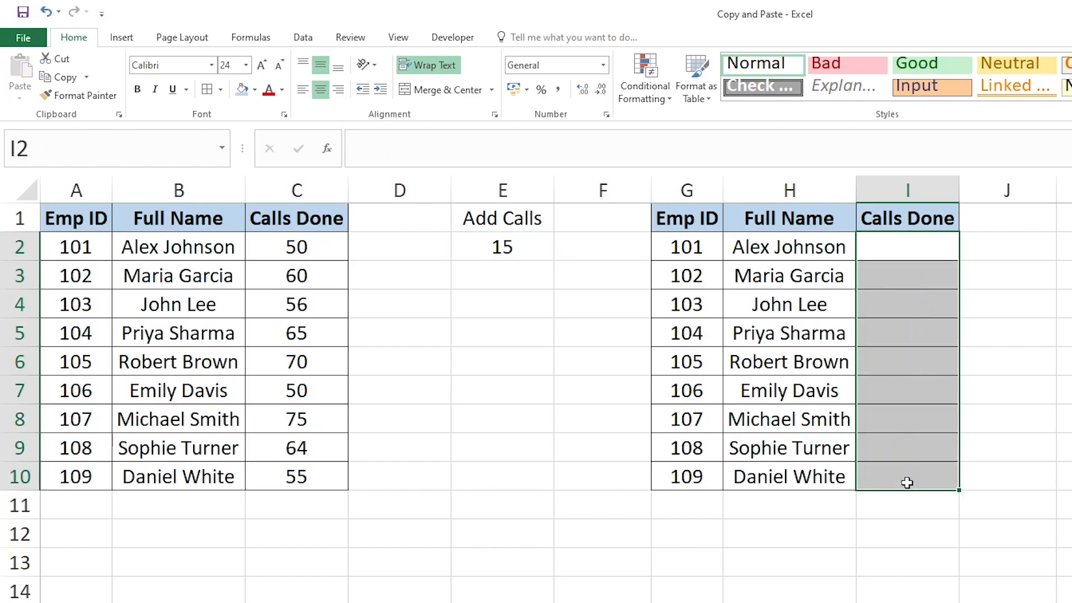
pyautogui.write('10')
pyautogui.press('Return')
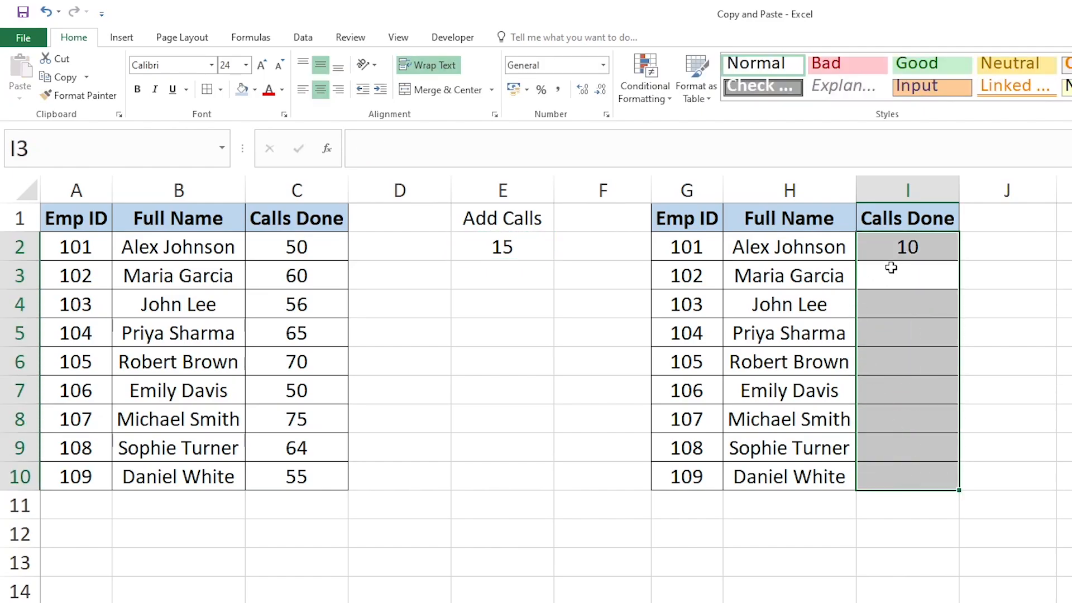
pyautogui.click(904, 250)
pyautogui.moveTo(903, 250)
pyautogui.mouseDown()
pyautogui.moveTo(921, 306)
pyautogui.moveTo(920, 474)
pyautogui.mouseUp()
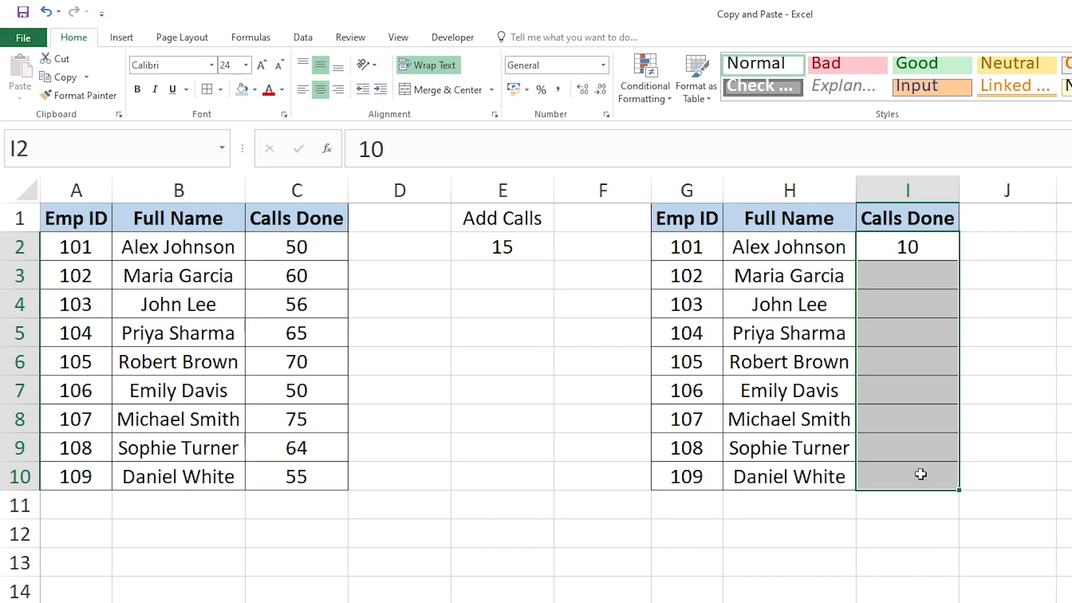
pyautogui.hotkey('ctrl', 'd')
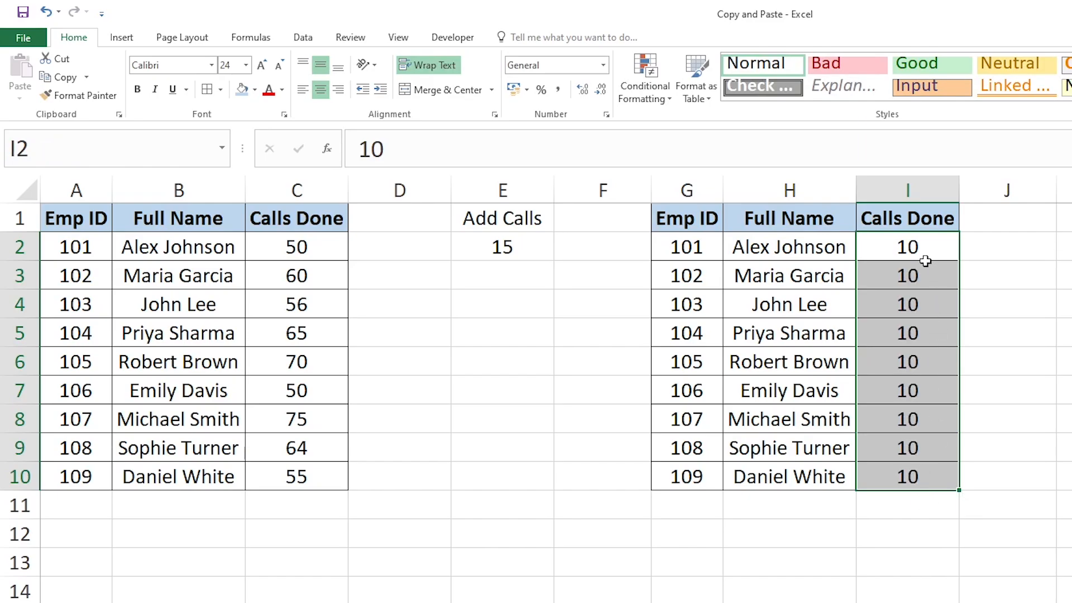
pyautogui.click(924, 256)
# Replace the Add Calls heading in E1 with Multiply
pyautogui.click(498, 221)
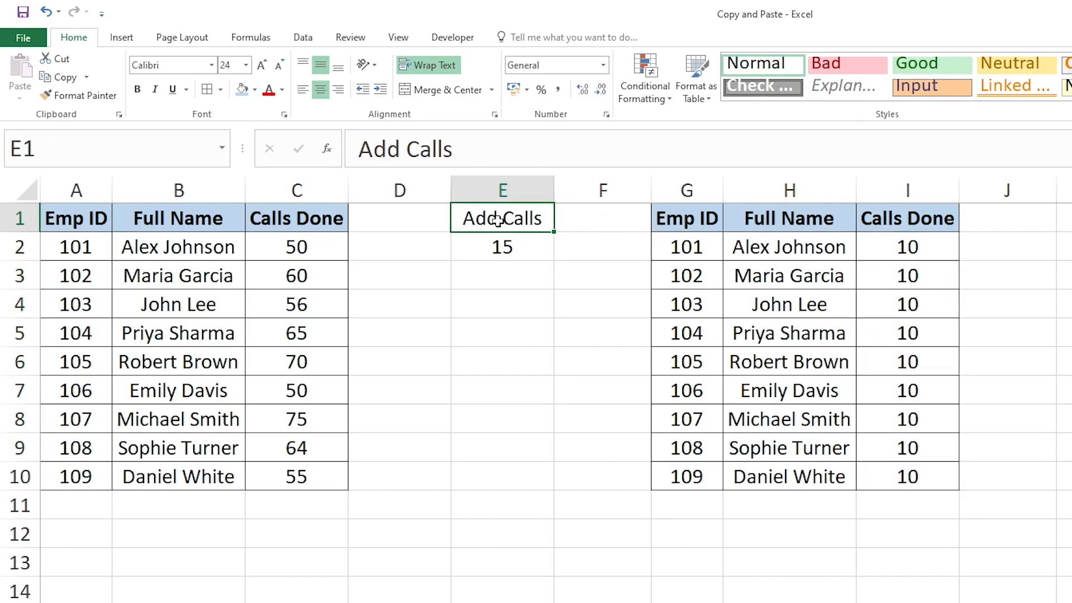
pyautogui.write('Multiply')
pyautogui.press('Return')
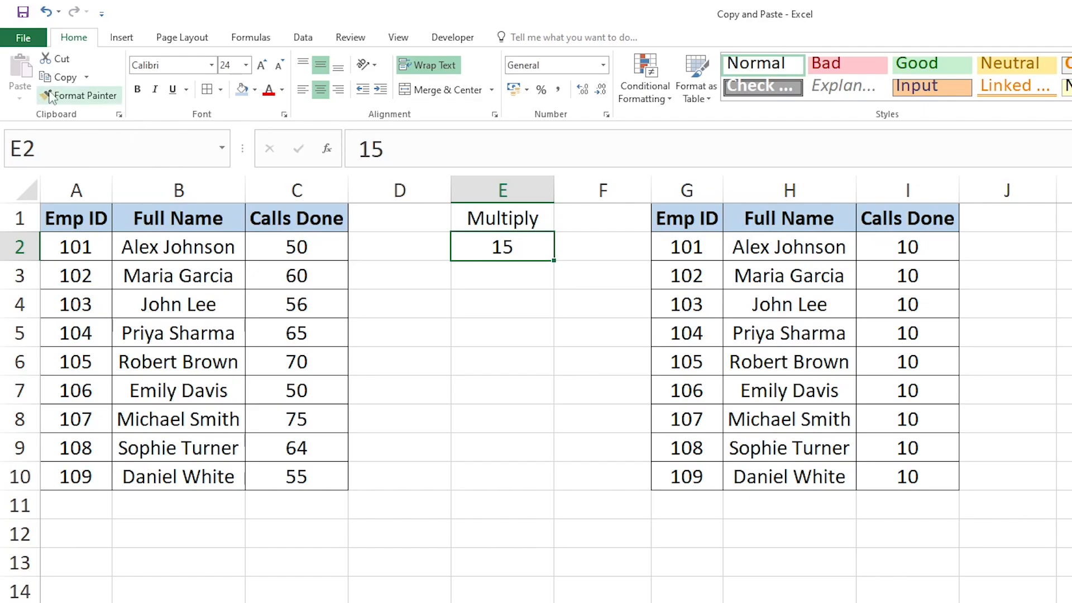
# Copy the value in E2 and multiply the Calls Done cells I2:I10 by it with Paste Special, using Values and Multiply
pyautogui.click(65, 78)
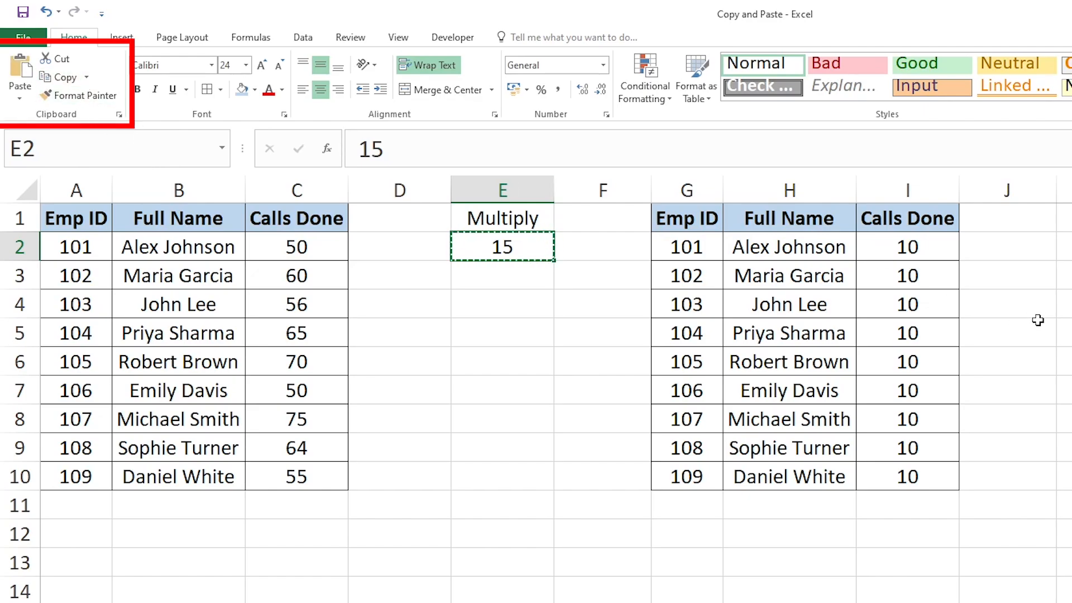
pyautogui.moveTo(908, 246); pyautogui.dragTo(921, 479)
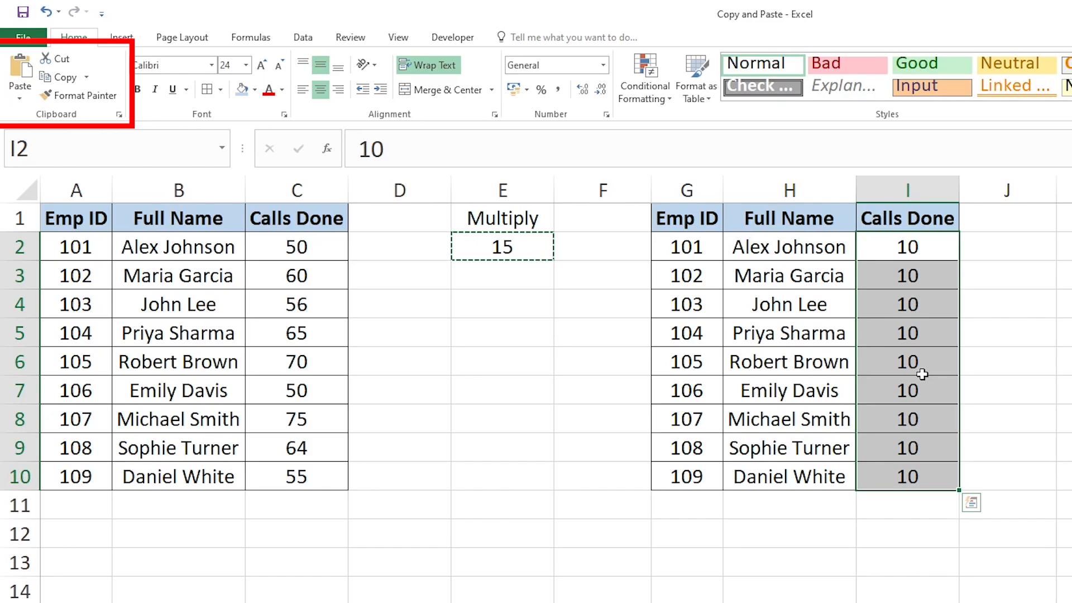
pyautogui.click(26, 98)
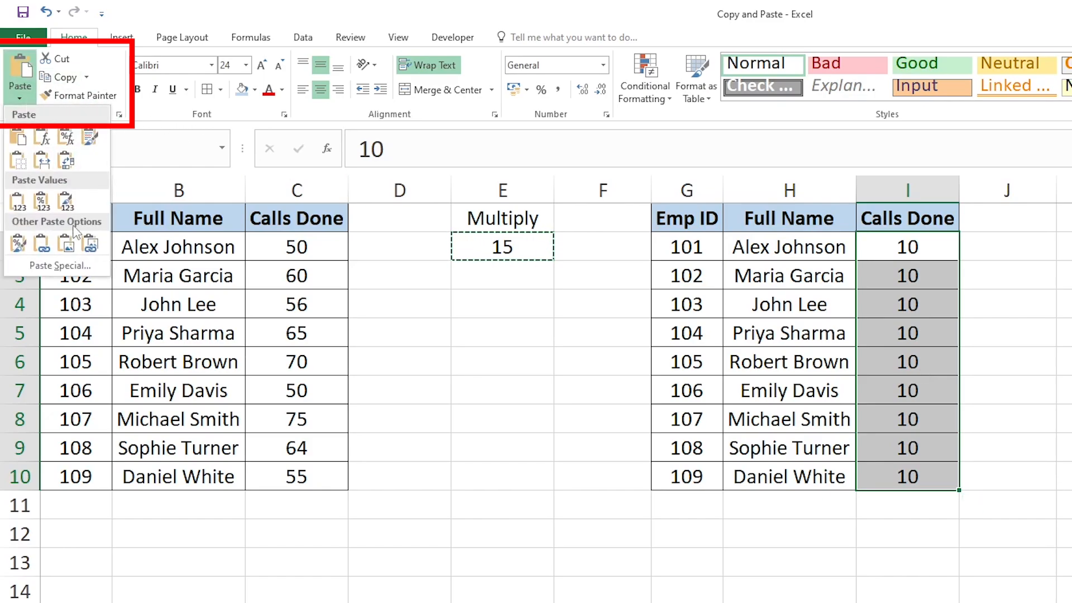
pyautogui.click(60, 266)
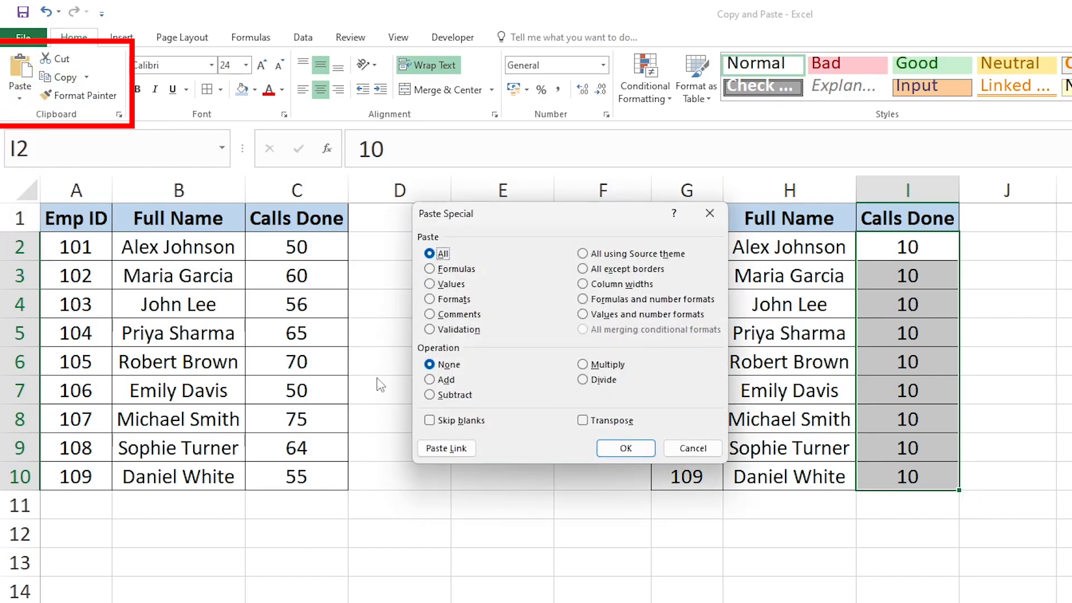
pyautogui.click(589, 366)
pyautogui.click(430, 285)
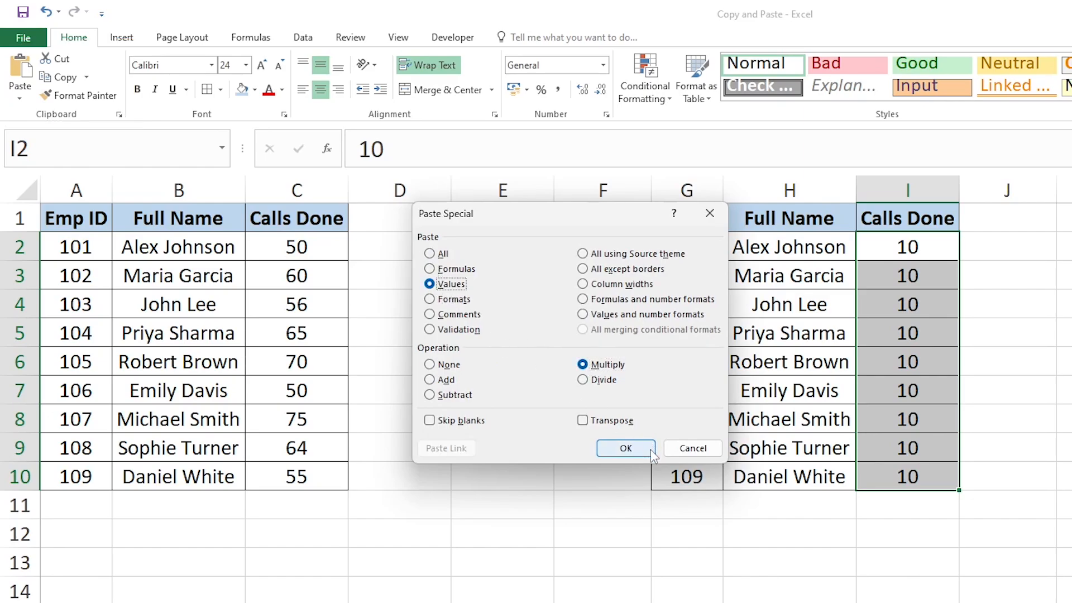
pyautogui.click(625, 448)
pyautogui.click(1005, 418)
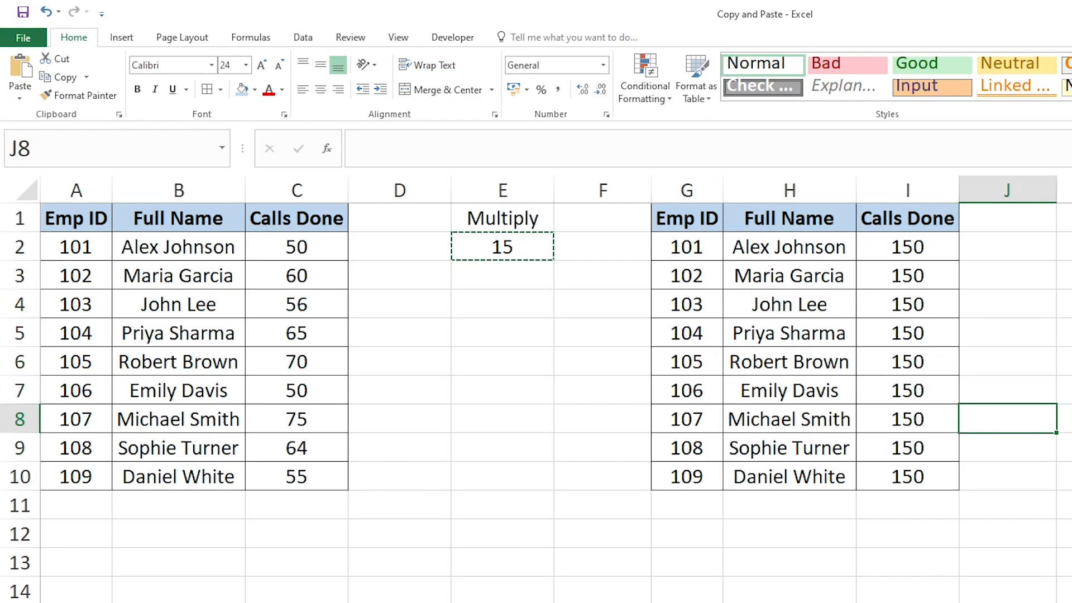
pyautogui.click(952, 342)
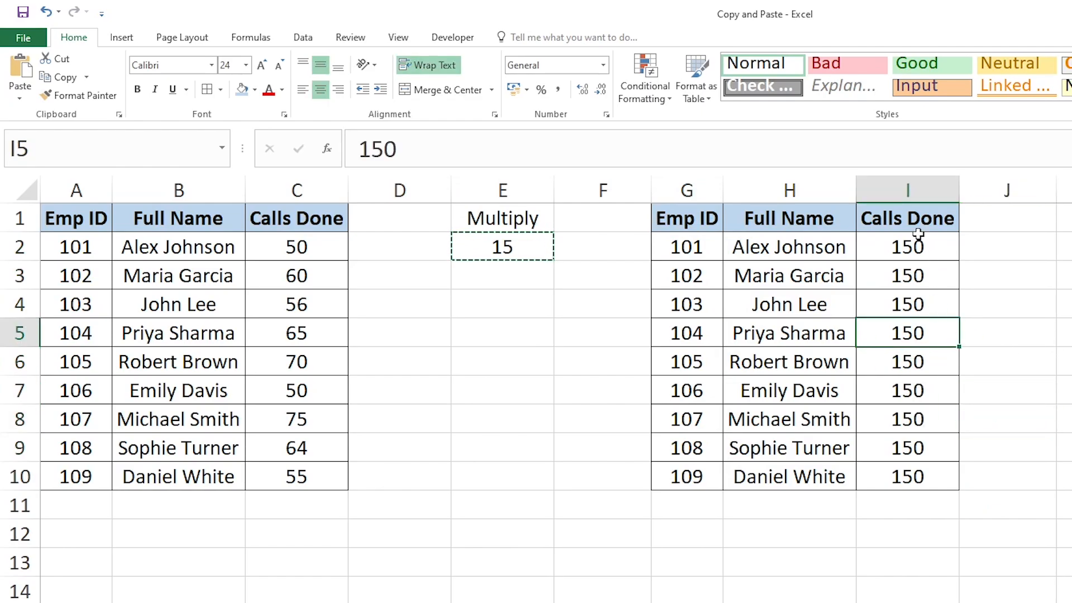
pyautogui.click(916, 259)
pyautogui.click(916, 342)
pyautogui.click(898, 439)
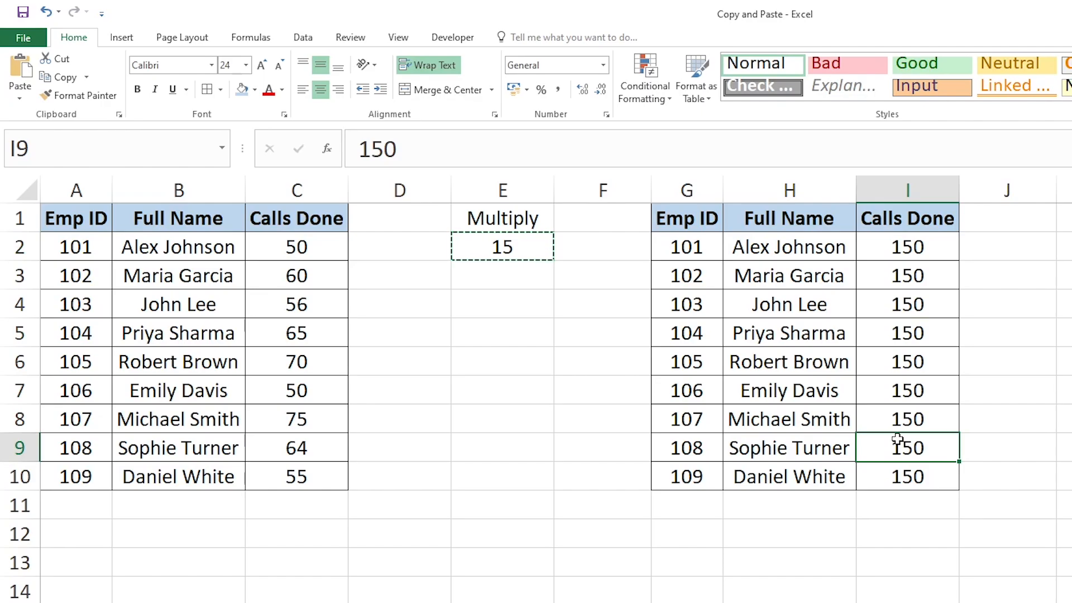